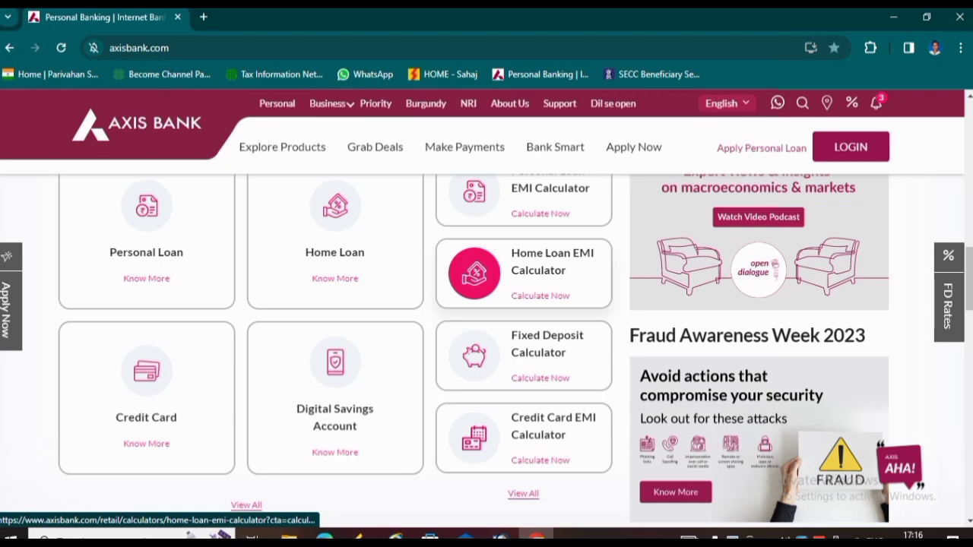
- Open a new Chrome tab beside the Axis Bank personal banking page
scroll(487, 304, "up", 5)
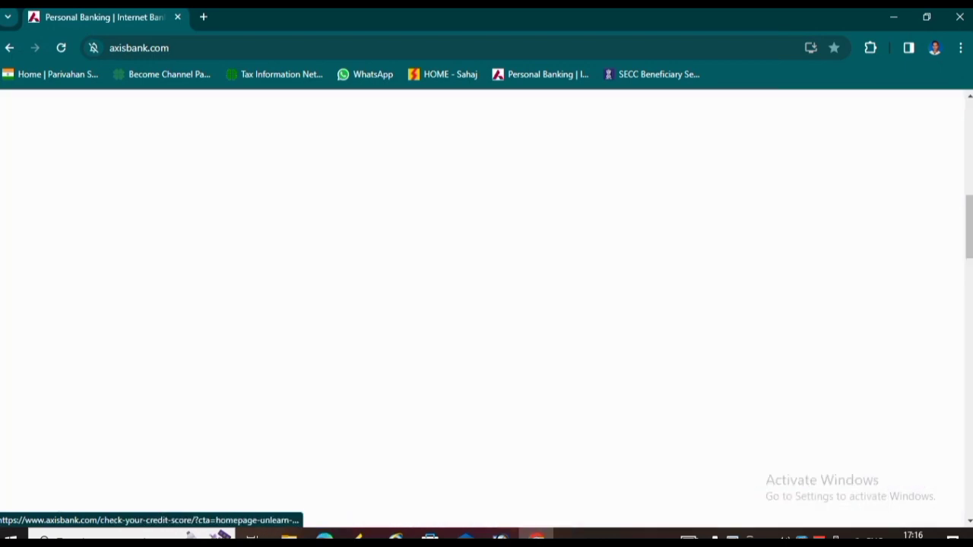
left_click(203, 17)
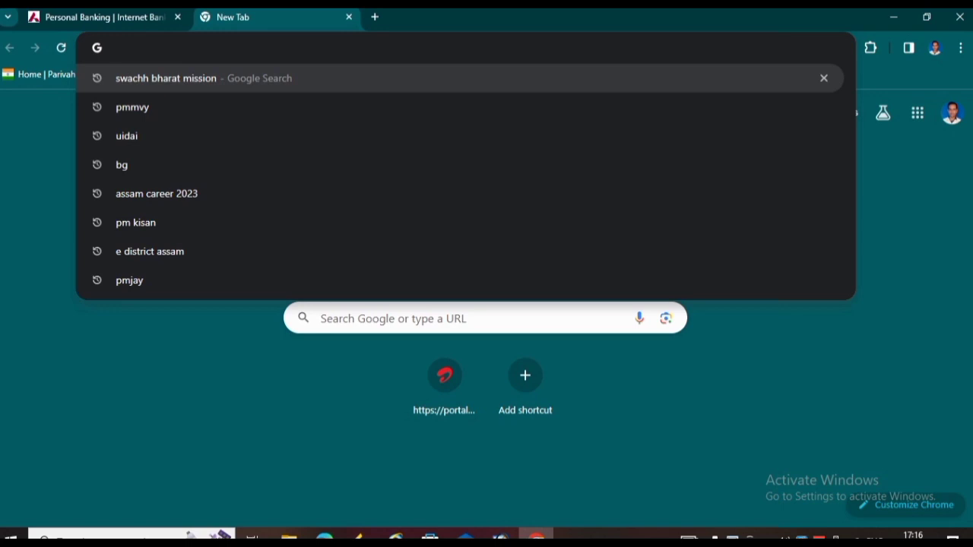
- Search Google for PMMVY and open the pmmvy.wcd.gov.in citizen login page
type("PMMVY")
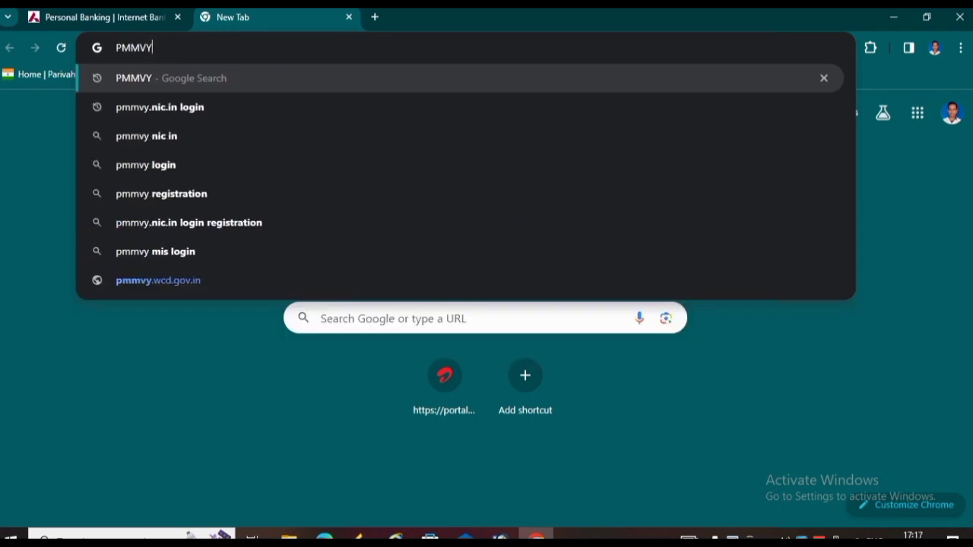
key("Return")
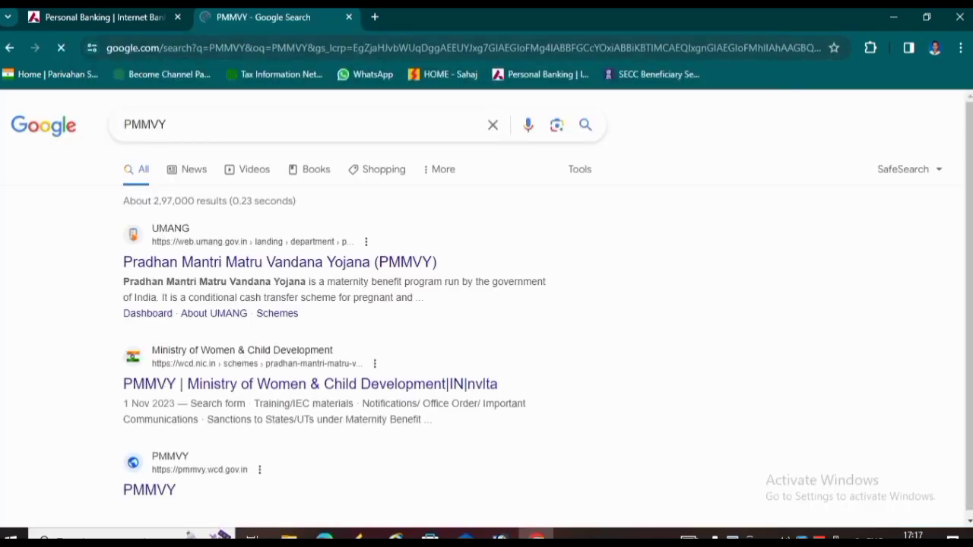
scroll(152, 346, "down", 2)
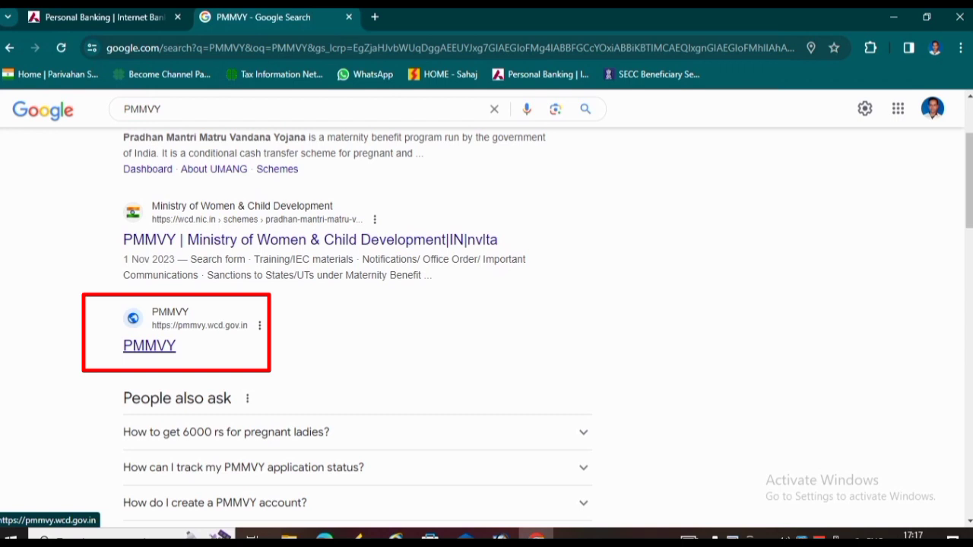
left_click(149, 346)
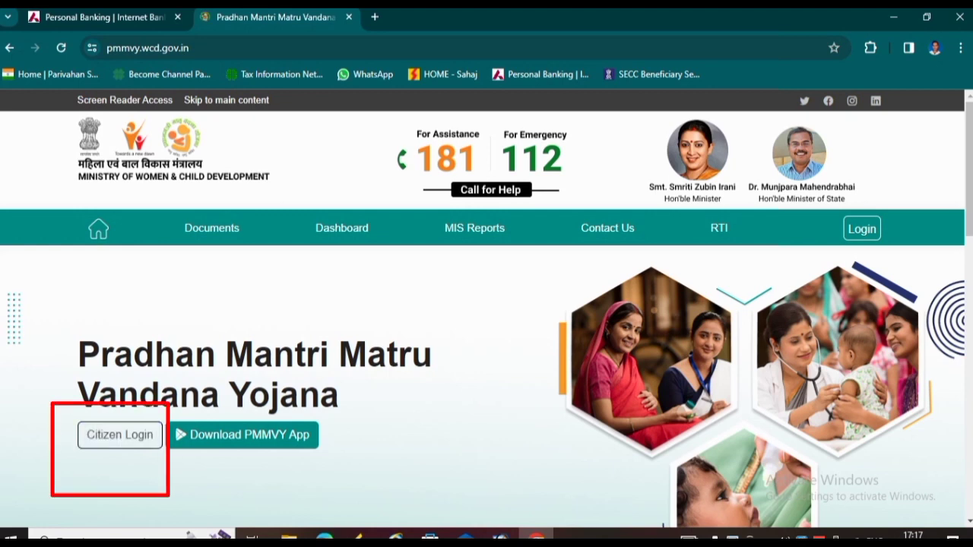
left_click(119, 435)
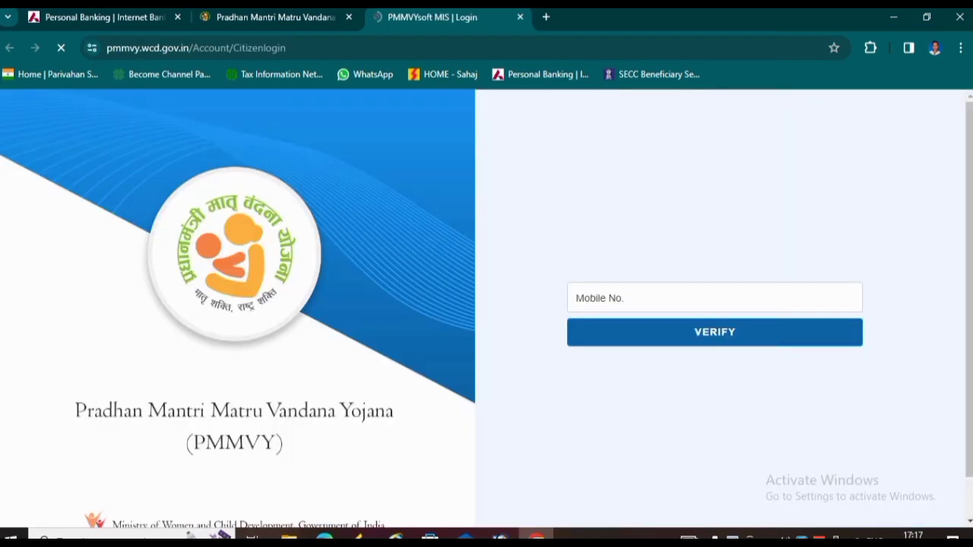
- Enter the mobile number on the PMMVY citizen login page and verify it
left_click(715, 298)
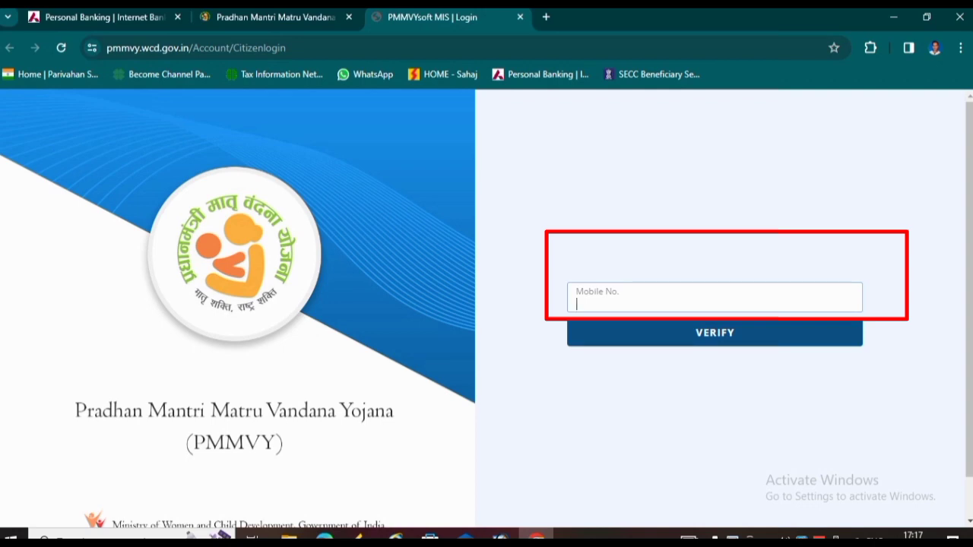
type("76")
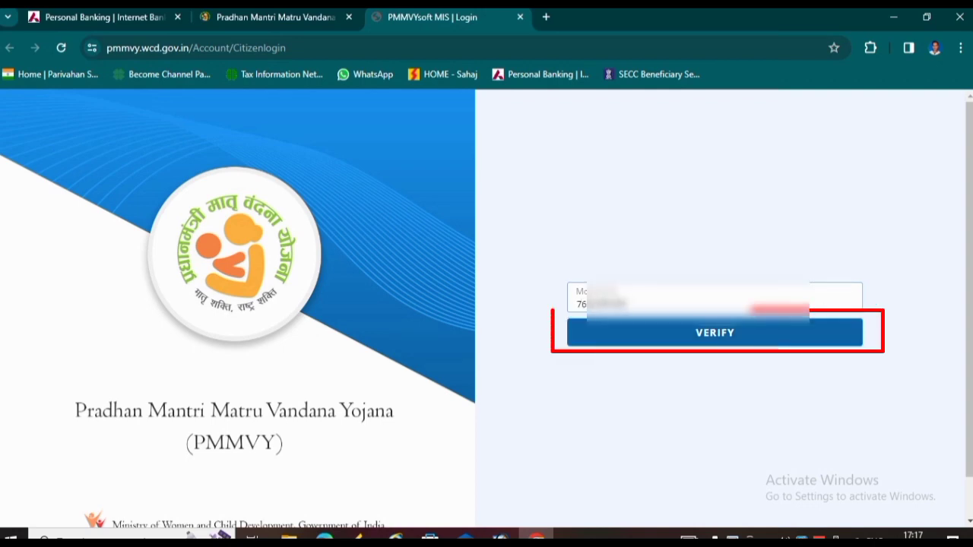
left_click(715, 333)
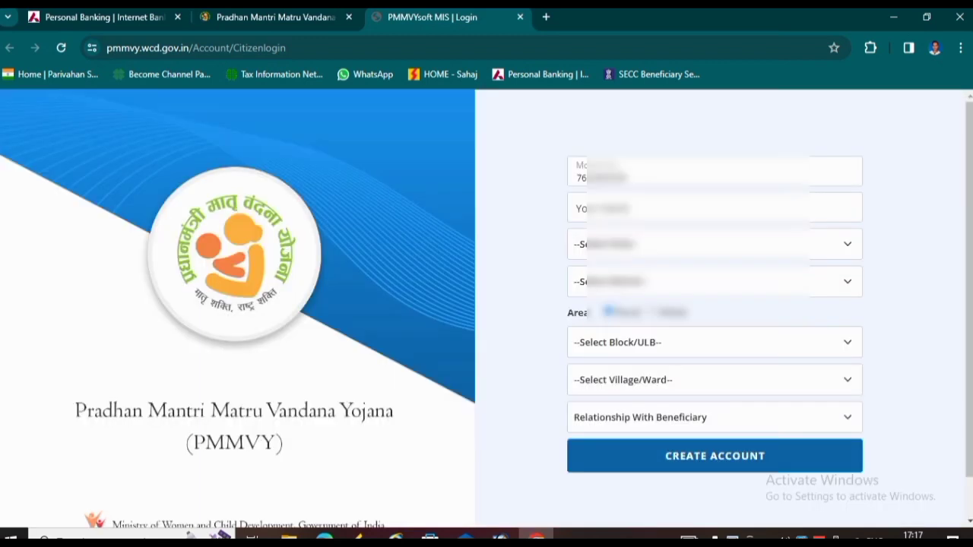
- Choose ASSAM as state, BARPETA as district and Rural as the area type
left_click(715, 208)
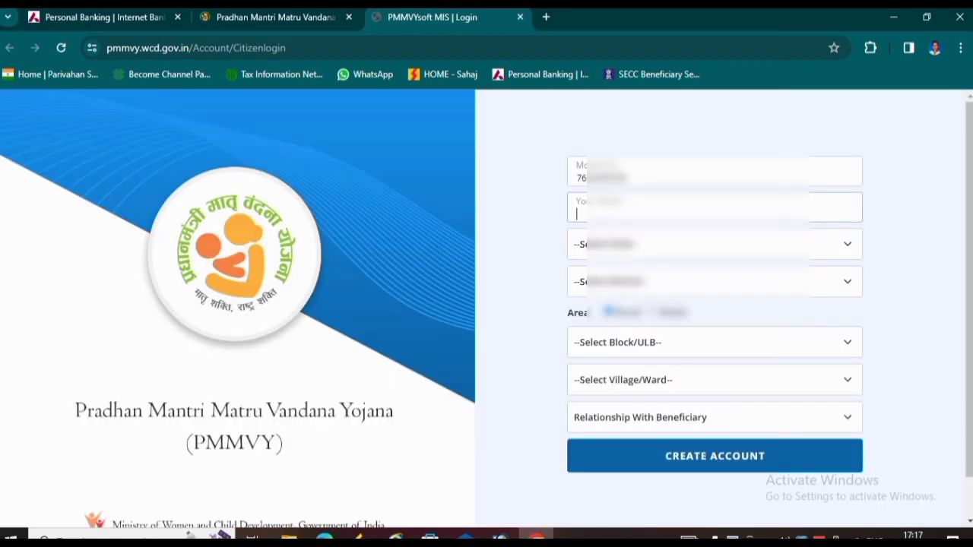
left_click(714, 245)
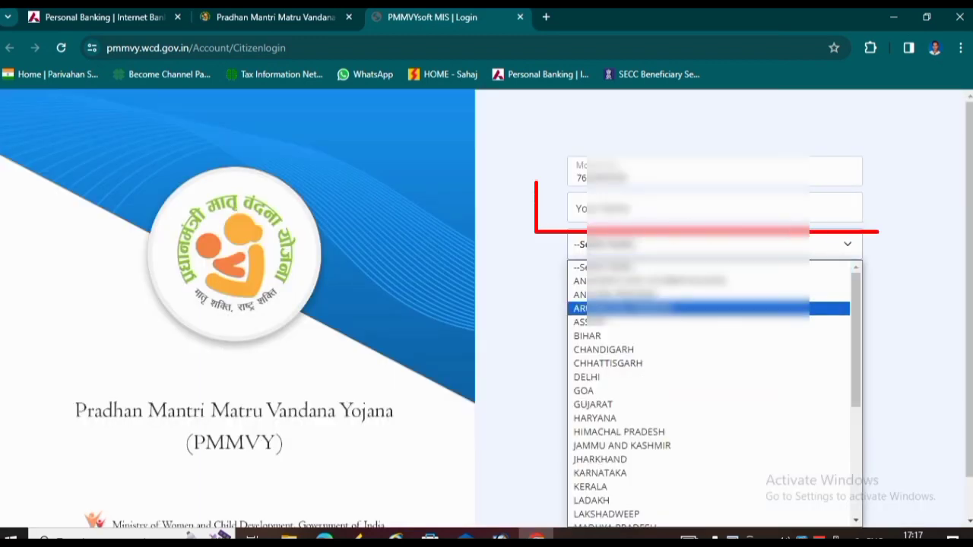
left_click(646, 322)
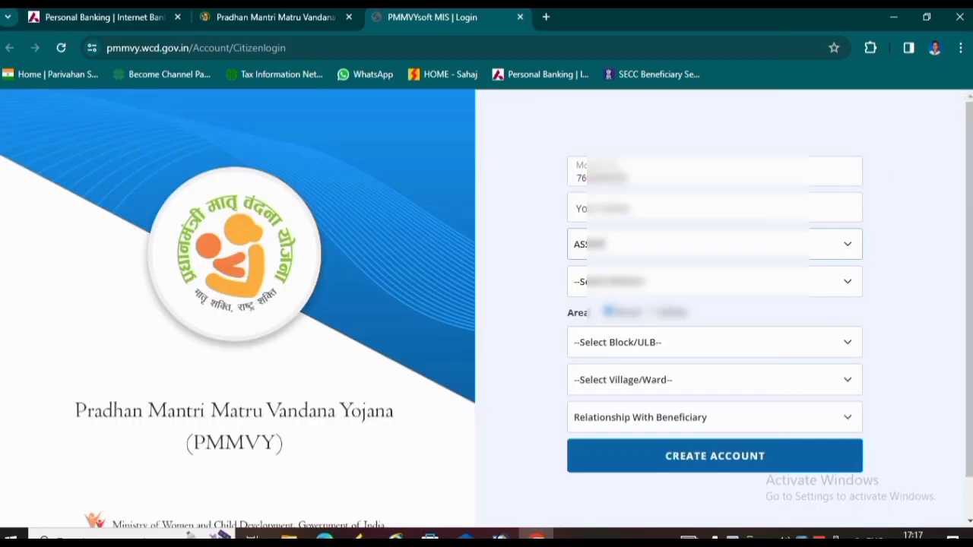
left_click(715, 282)
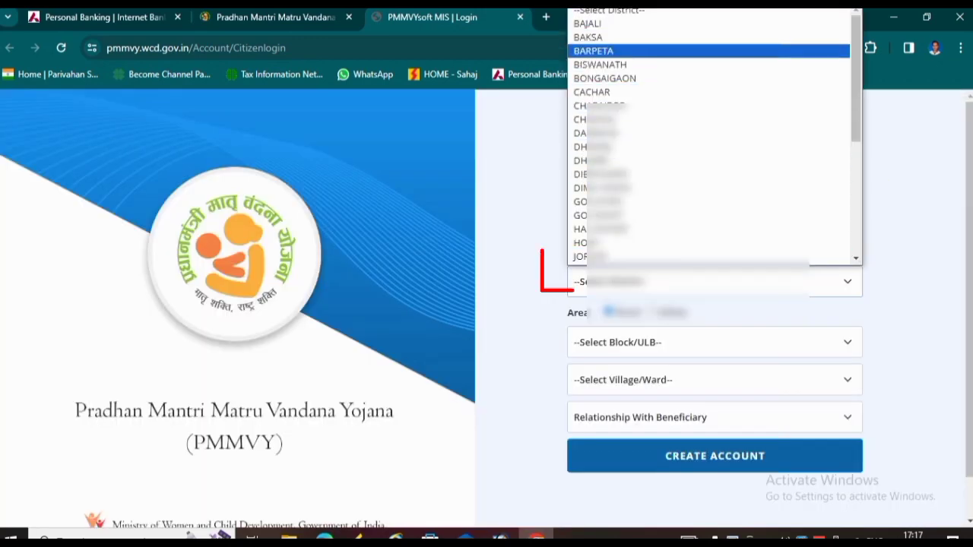
left_click(646, 51)
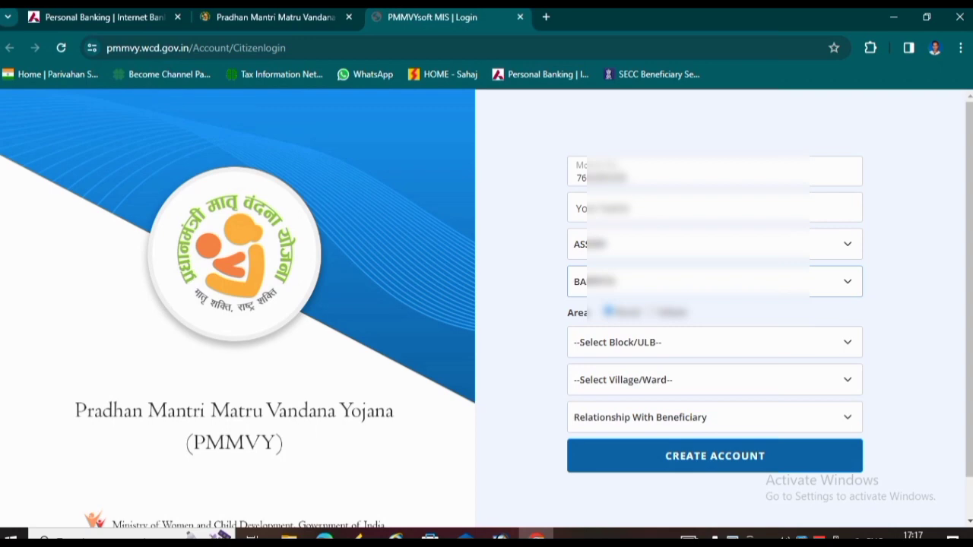
left_click(653, 312)
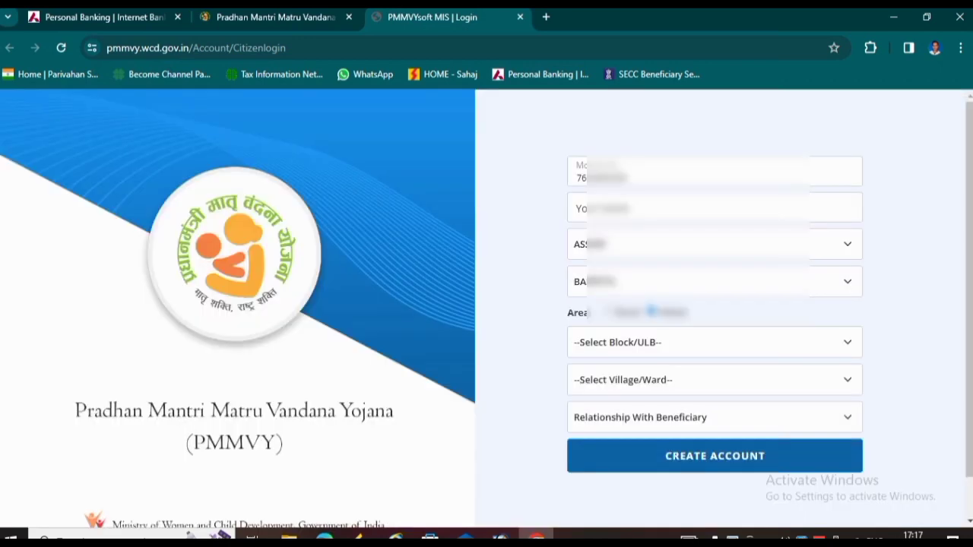
left_click(609, 313)
- Set the block to BARPETA and the village to Bahmura
left_click(715, 342)
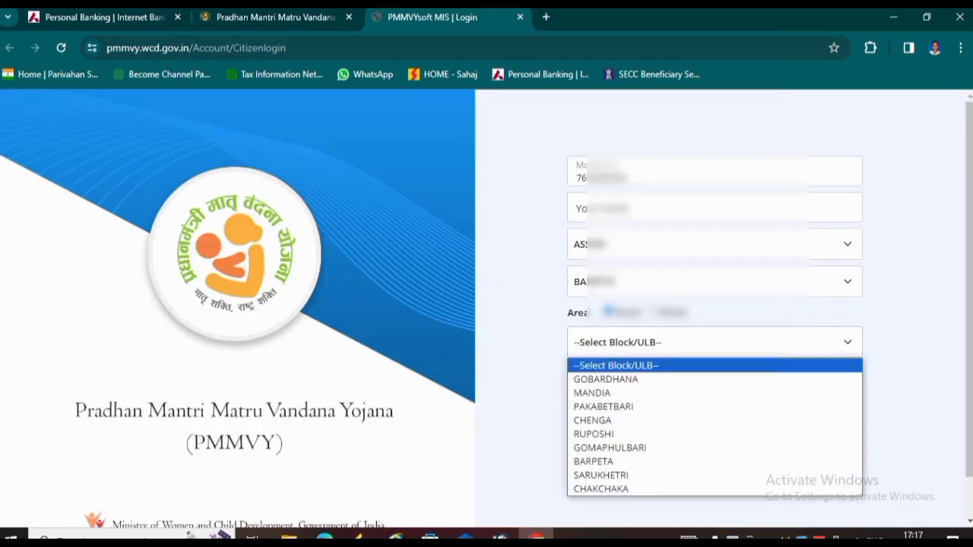
left_click(592, 393)
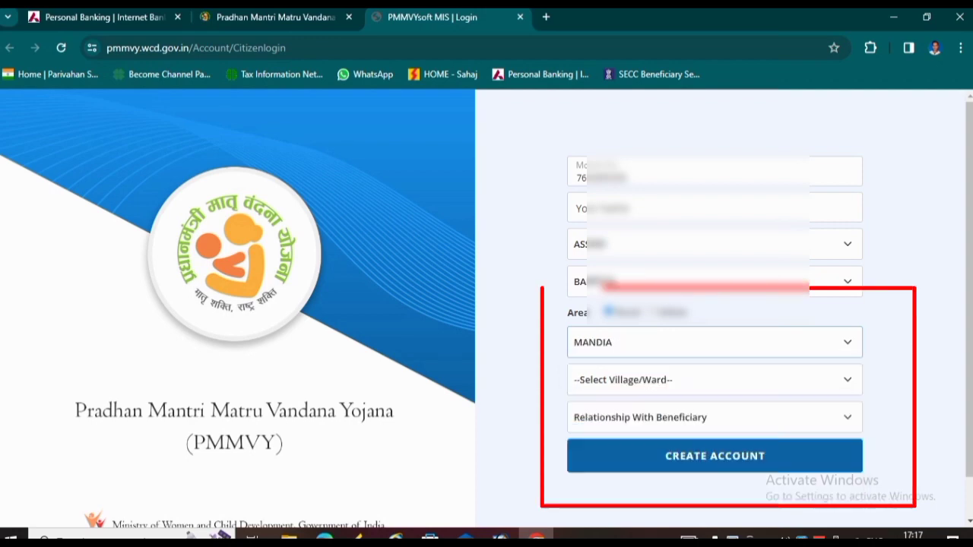
left_click(715, 342)
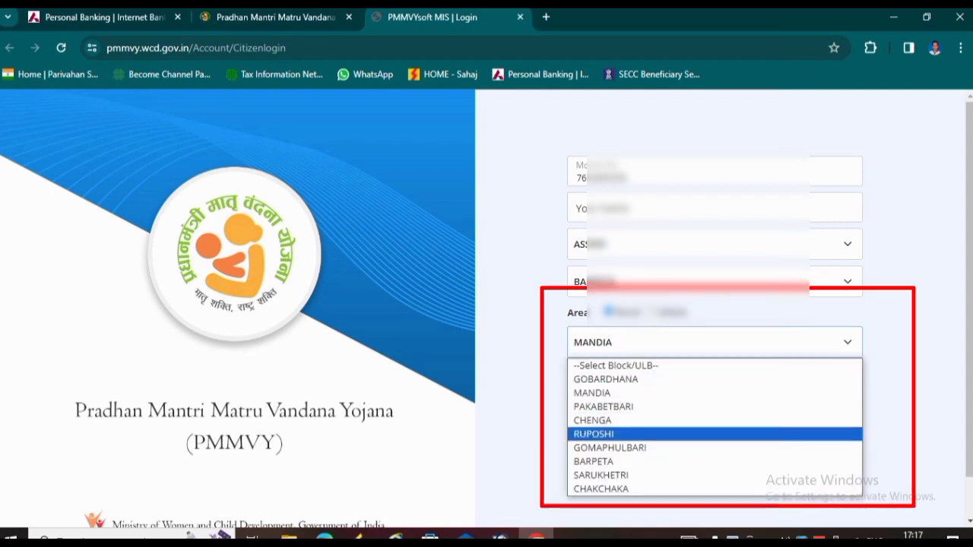
left_click(593, 461)
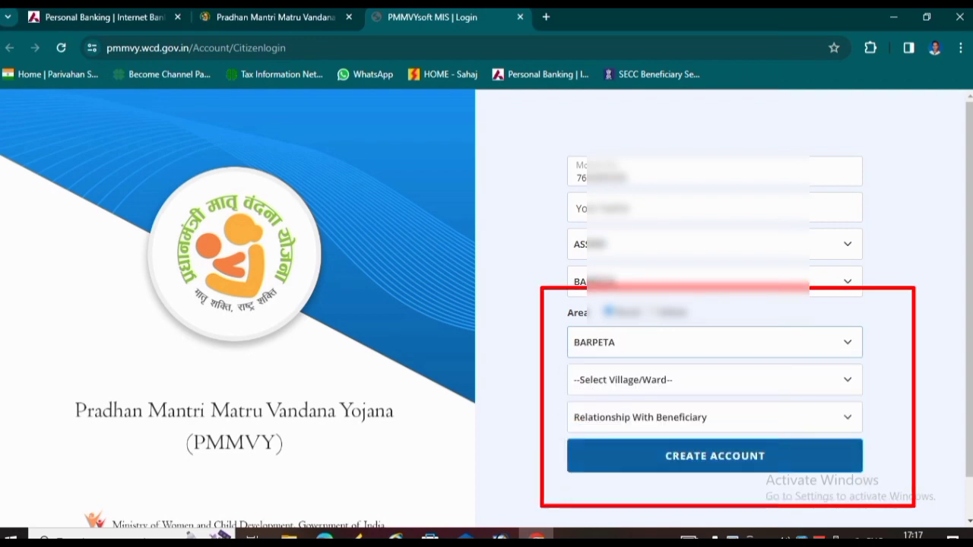
left_click(714, 380)
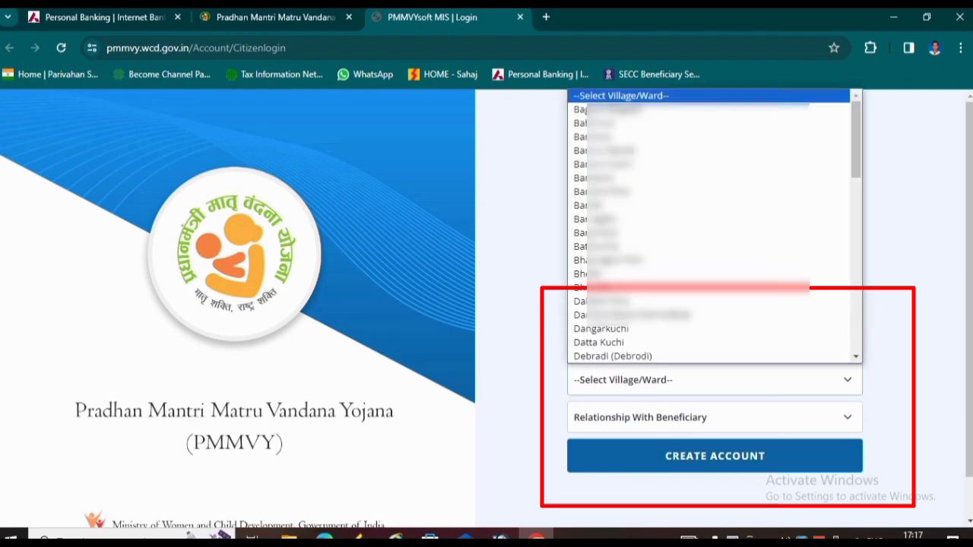
left_click(601, 123)
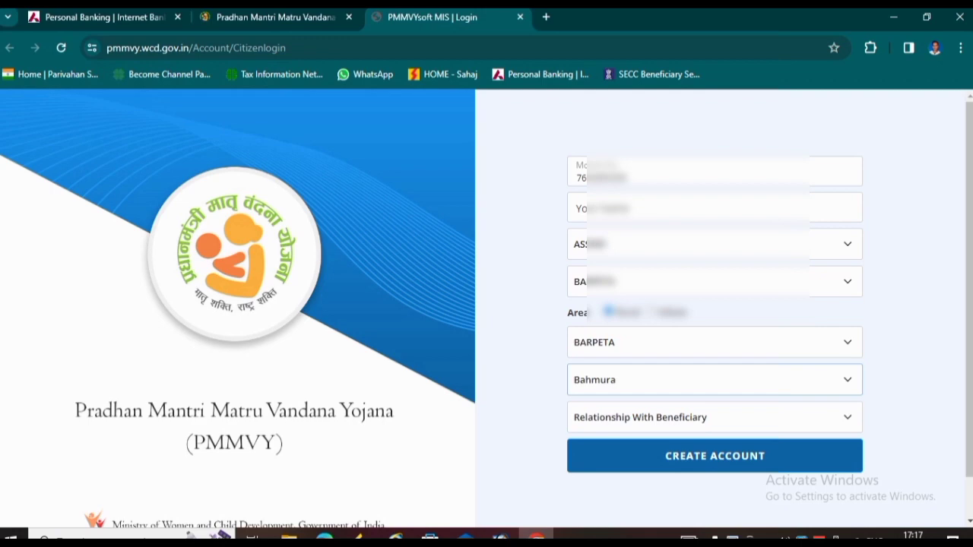
- Set relationship with beneficiary to Self and create the citizen account
left_click(714, 417)
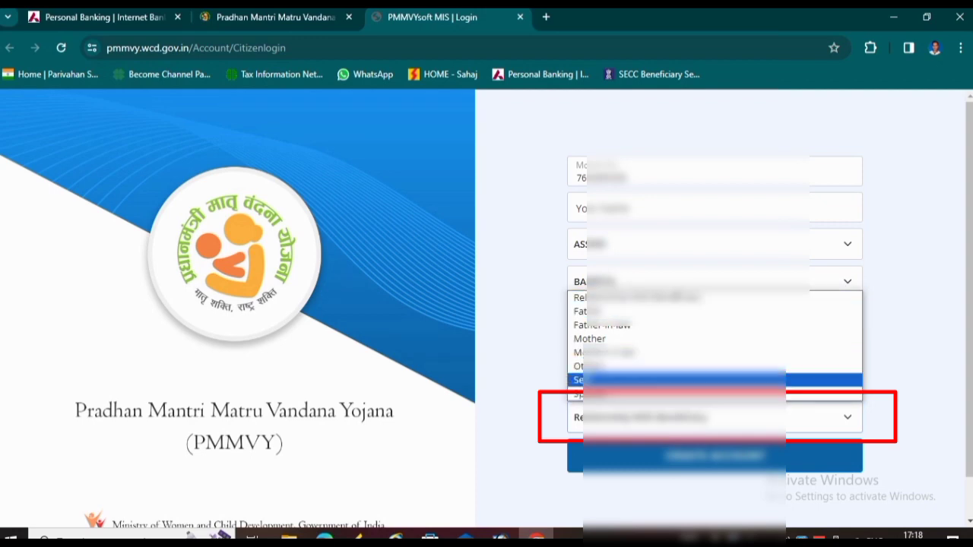
left_click(669, 381)
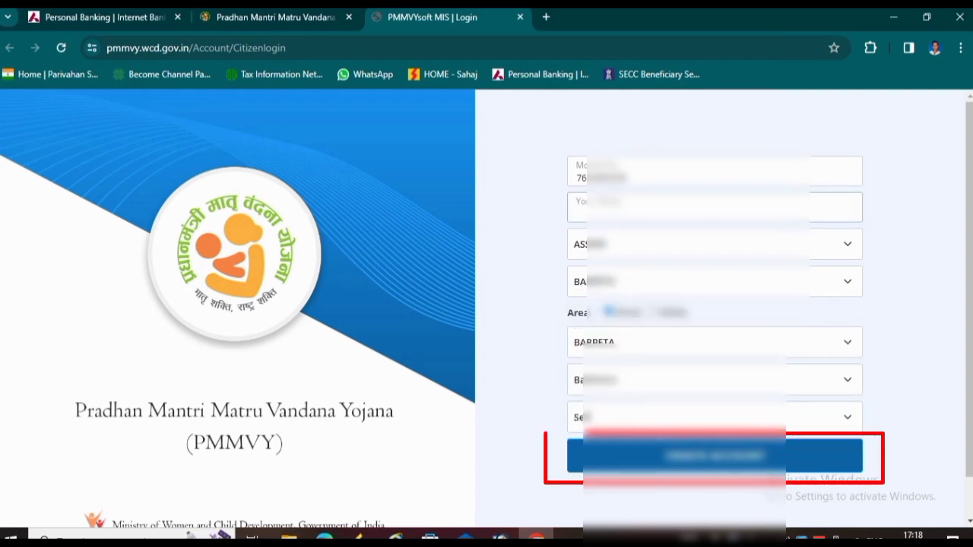
left_click(715, 207)
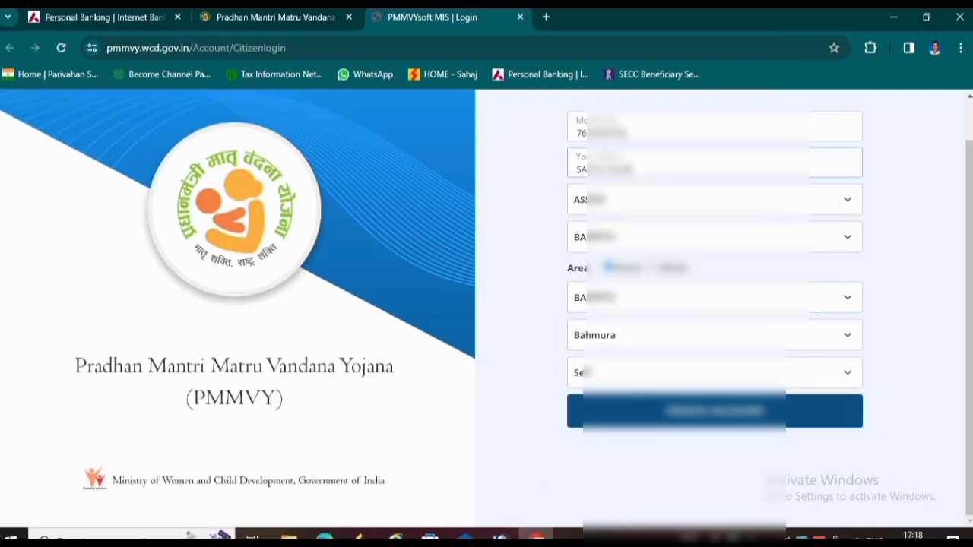
left_click(714, 412)
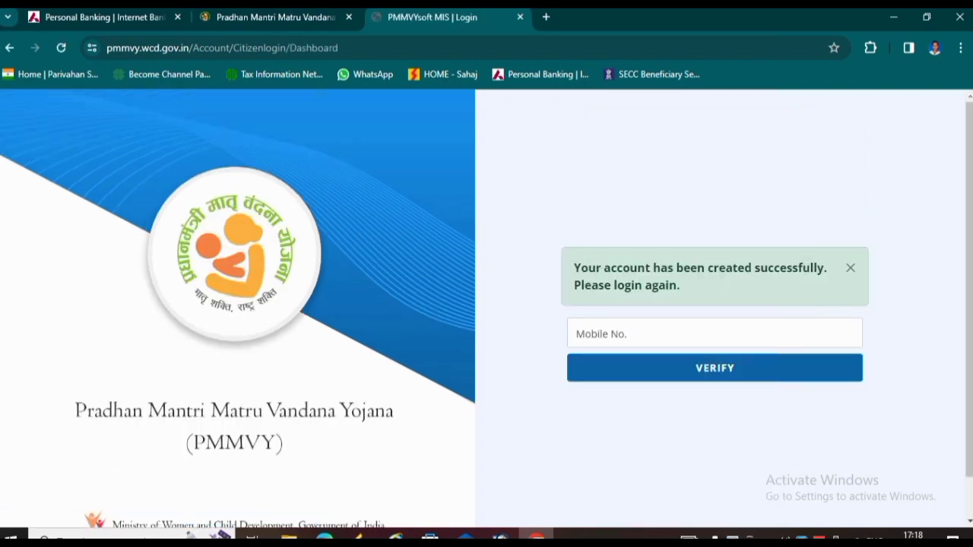
- Log in with the registered mobile number, the received one-time code and the captcha
scroll(487, 315, "down", 1)
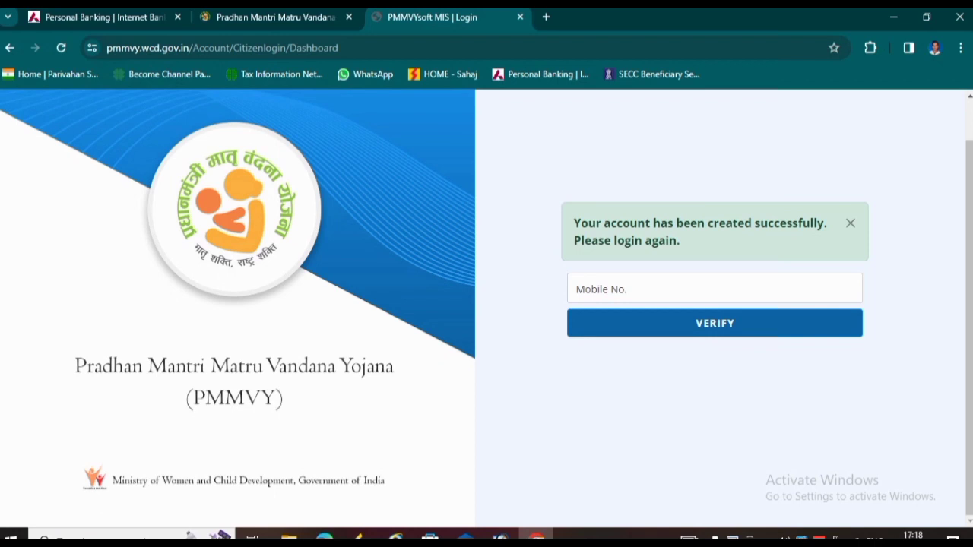
scroll(487, 310, "up", 1)
left_click(714, 333)
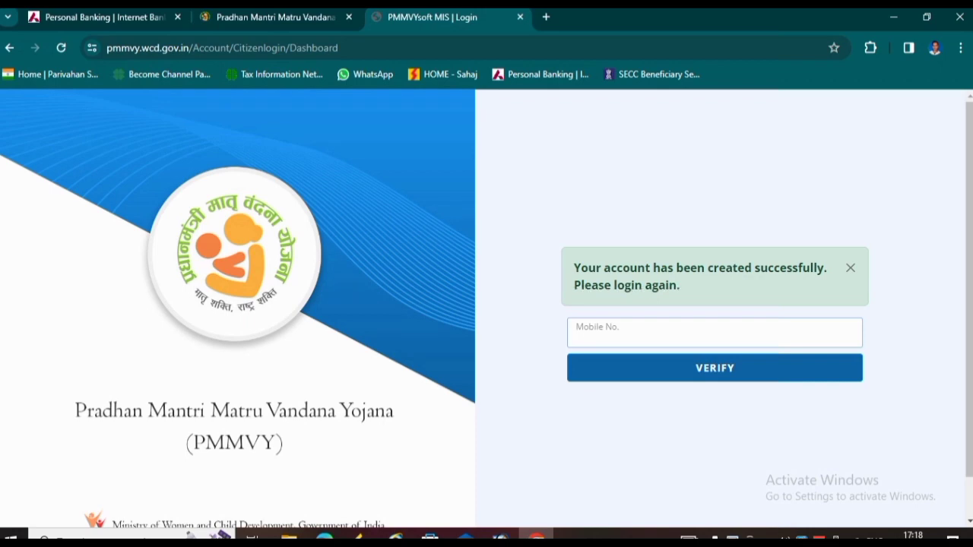
type("7662")
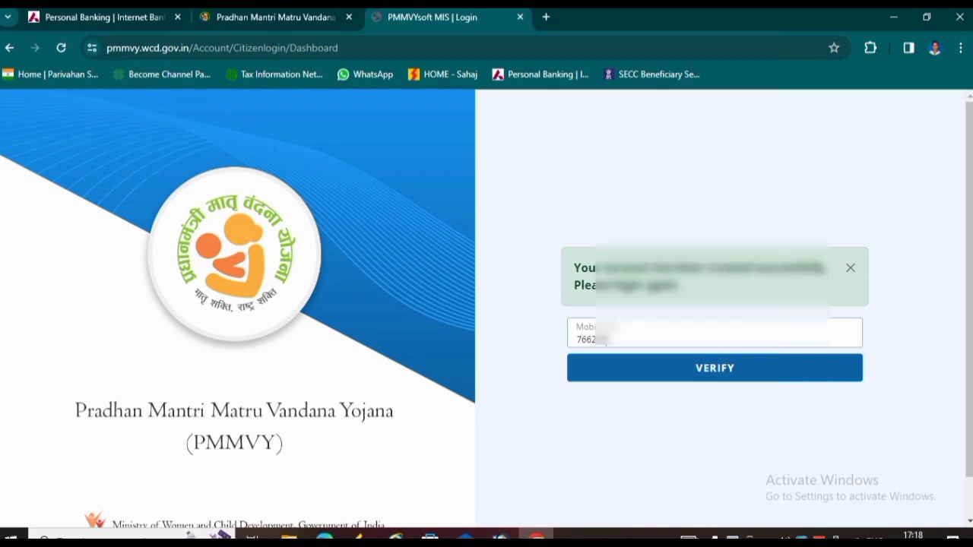
type("****")
left_click(657, 362)
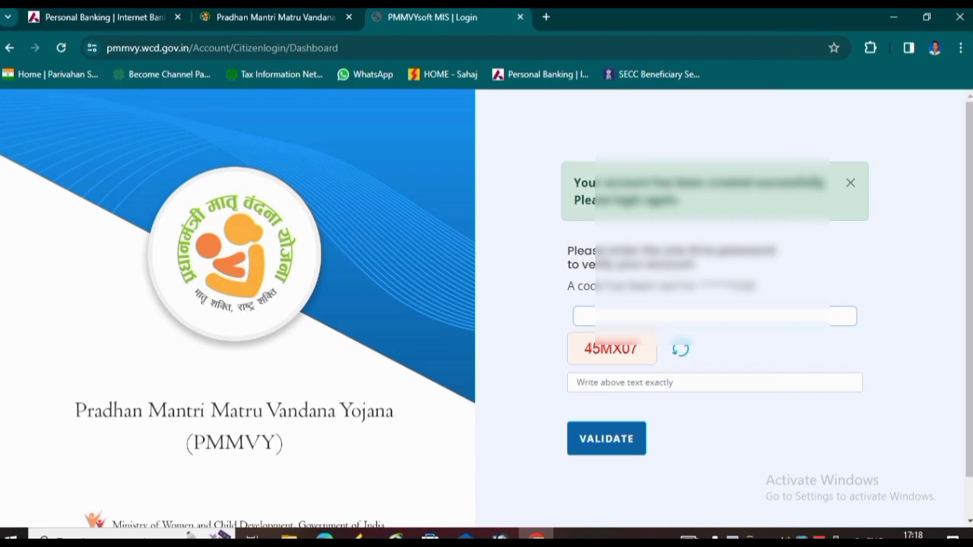
left_click(578, 382)
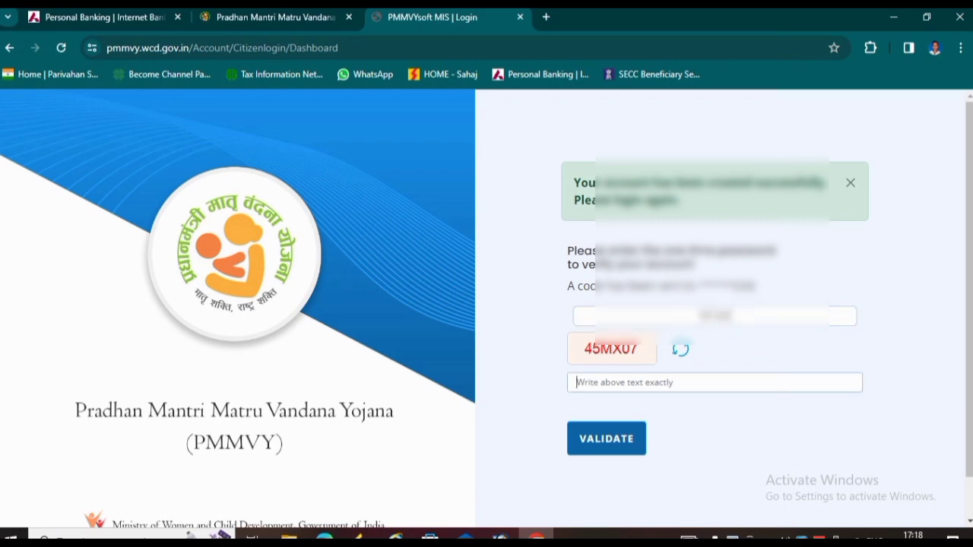
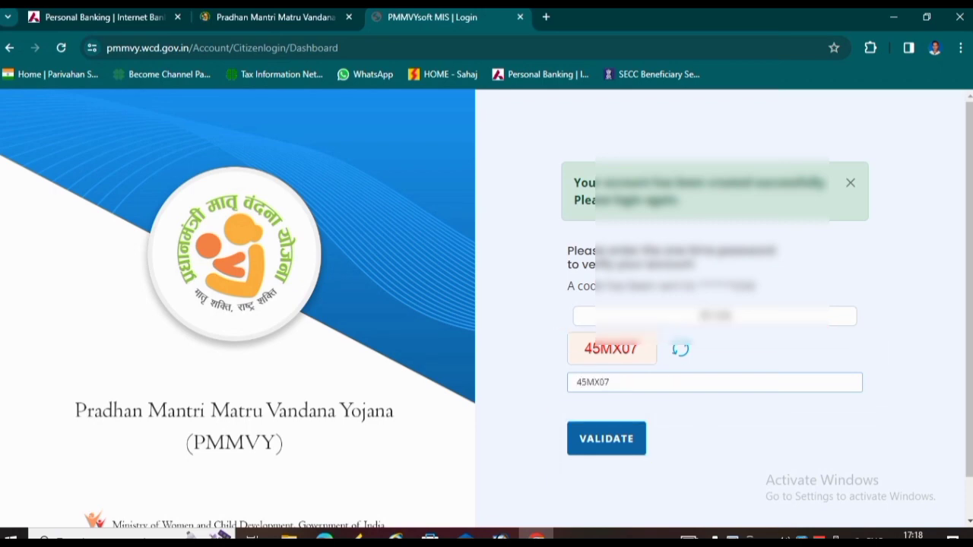
key("Return")
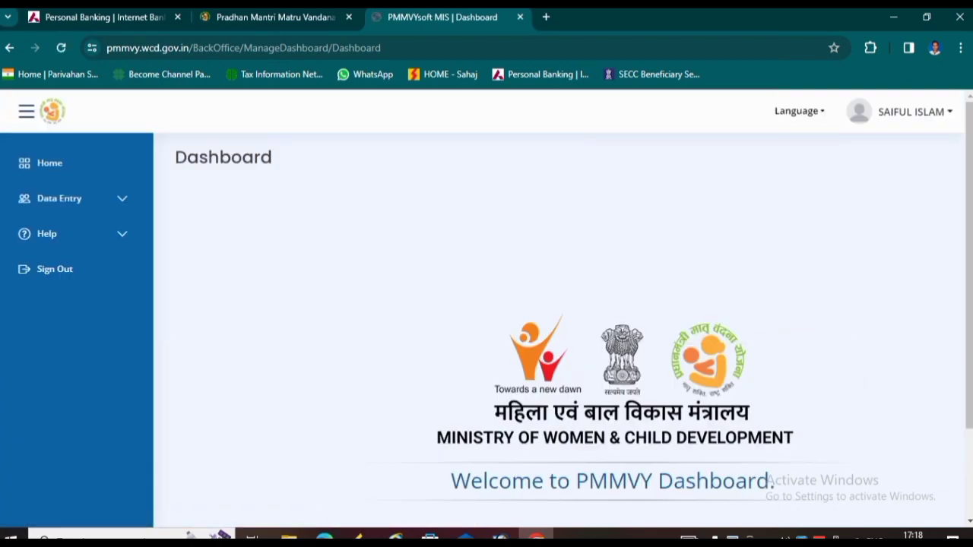
- Open the Beneficiary Registration form from the Data Entry menu
scroll(558, 327, "down", 2)
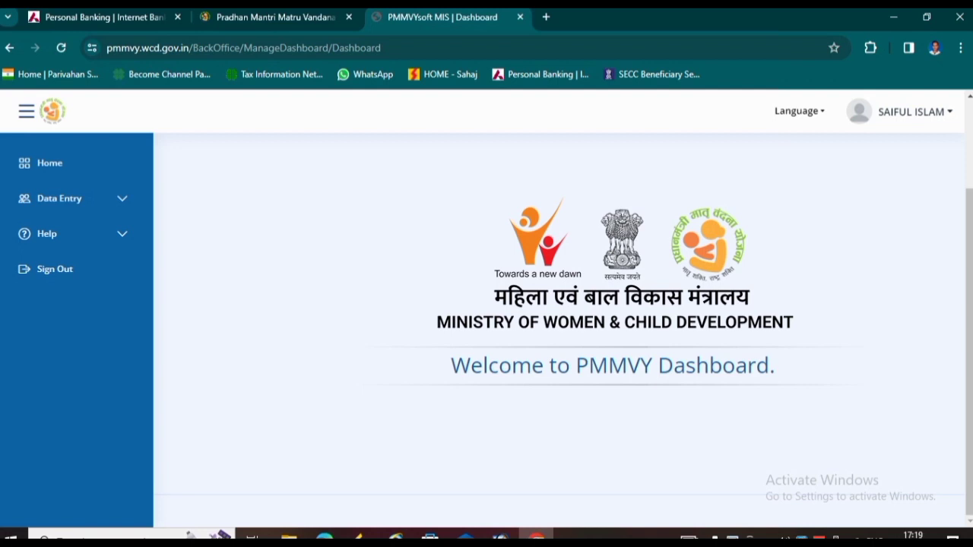
scroll(559, 327, "up", 2)
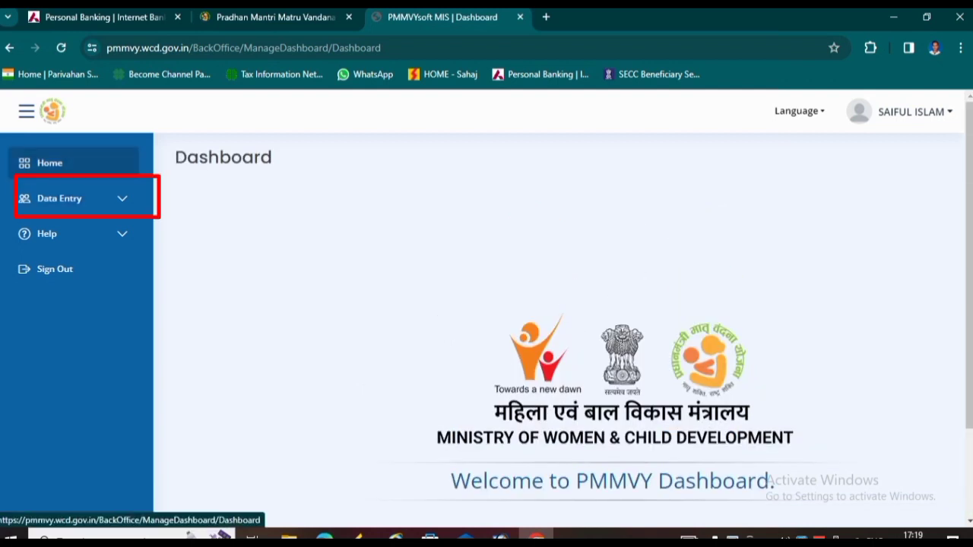
left_click(74, 199)
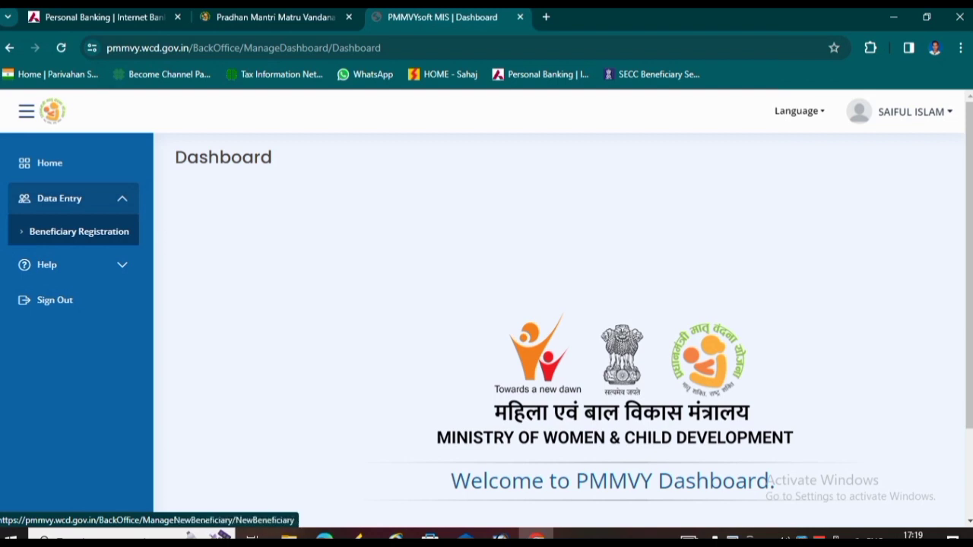
left_click(79, 231)
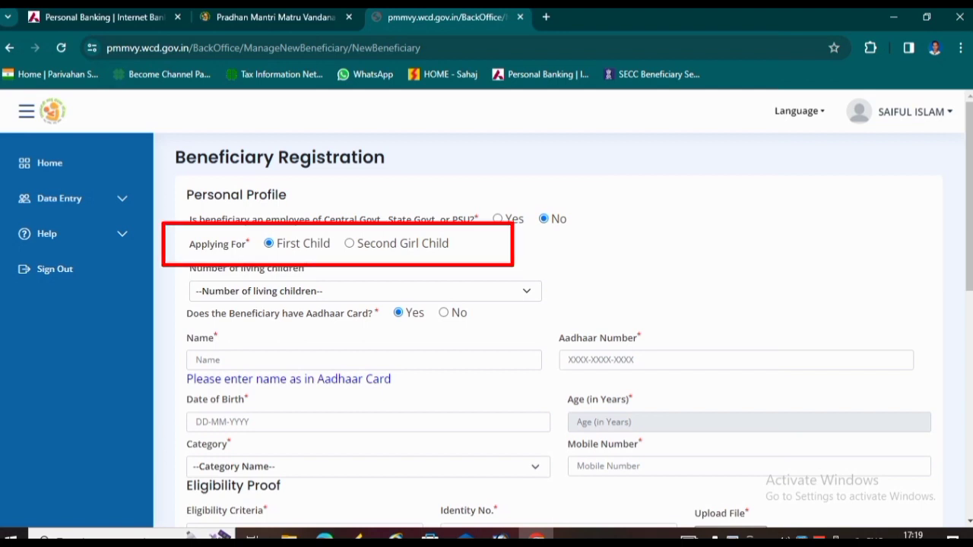
- Set the number of living children to 1
scroll(574, 315, "down", 2)
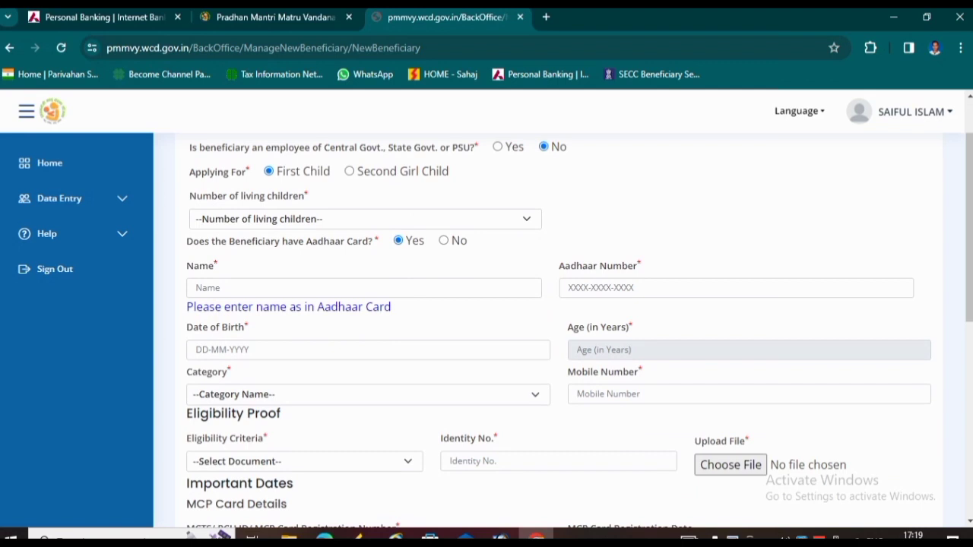
left_click(365, 219)
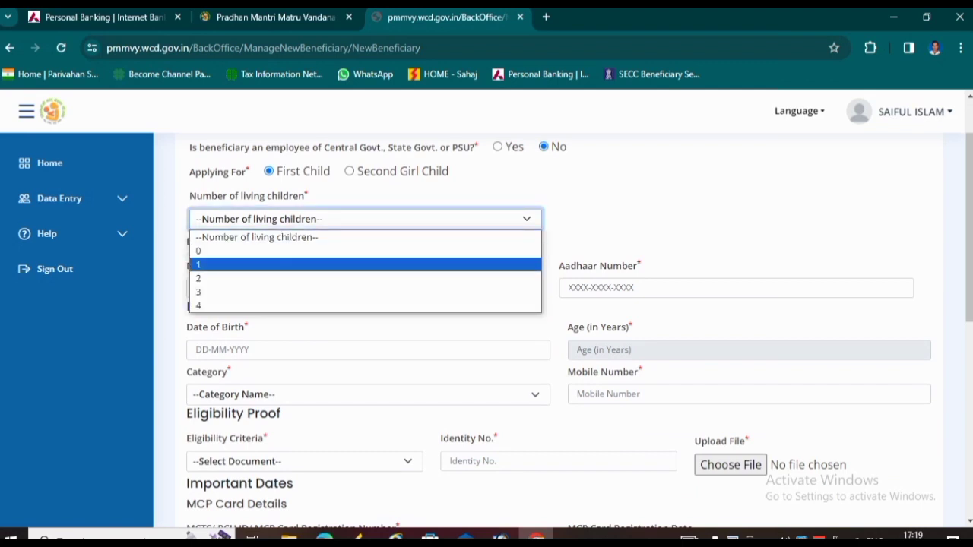
left_click(365, 265)
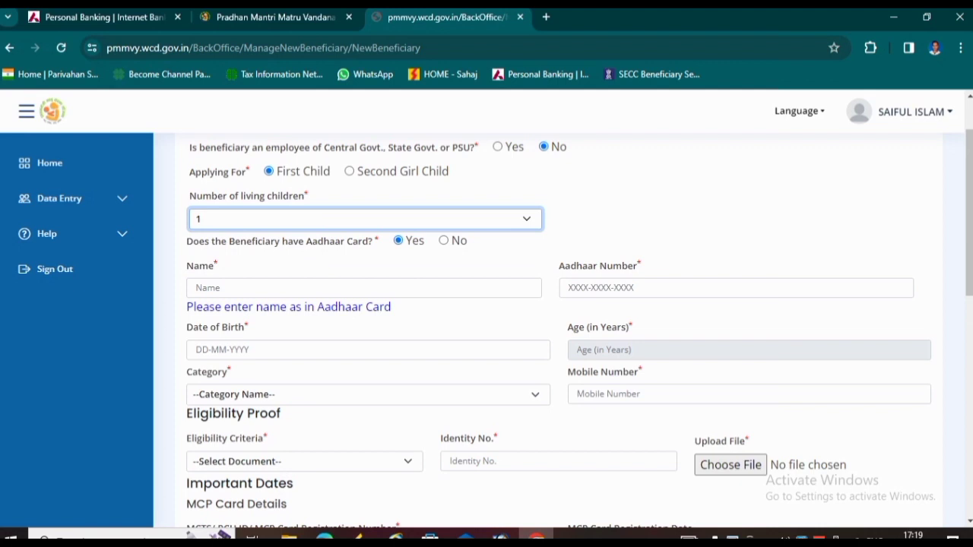
left_click(399, 240)
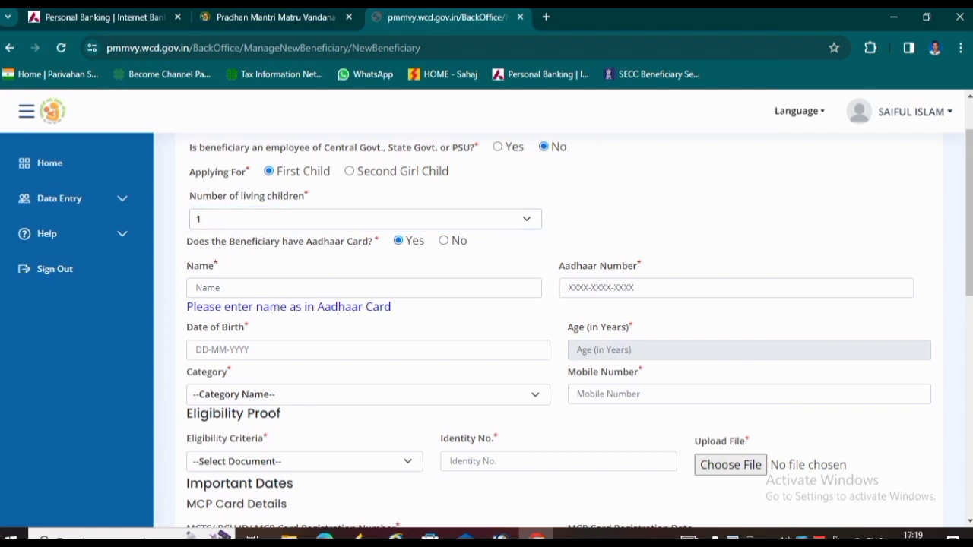
left_click(364, 288)
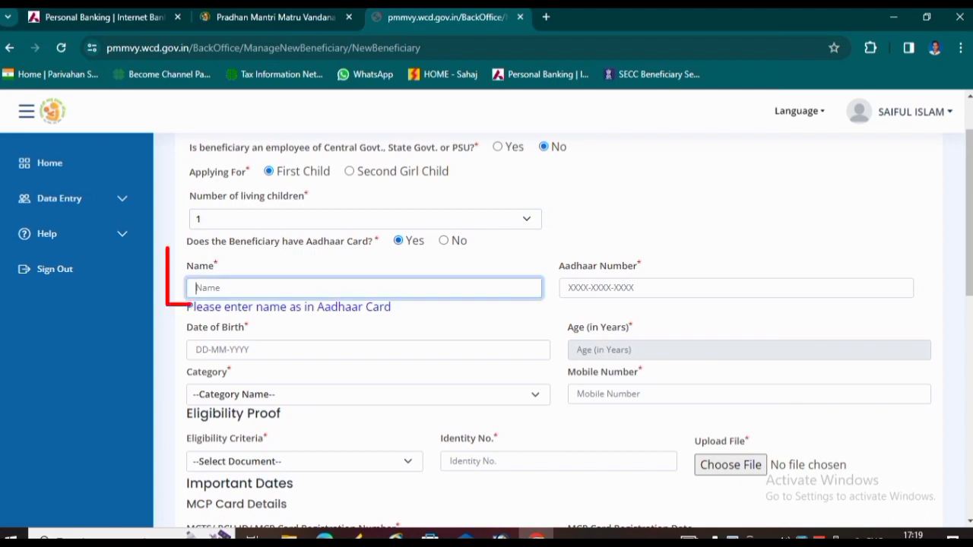
left_click(736, 288)
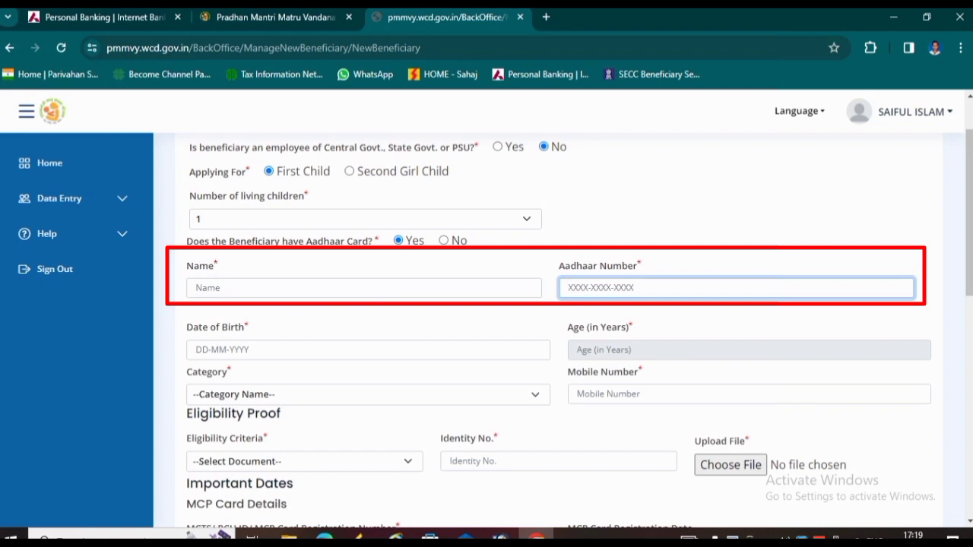
- Pick 03-01-2002 as the beneficiary's date of birth
left_click(368, 349)
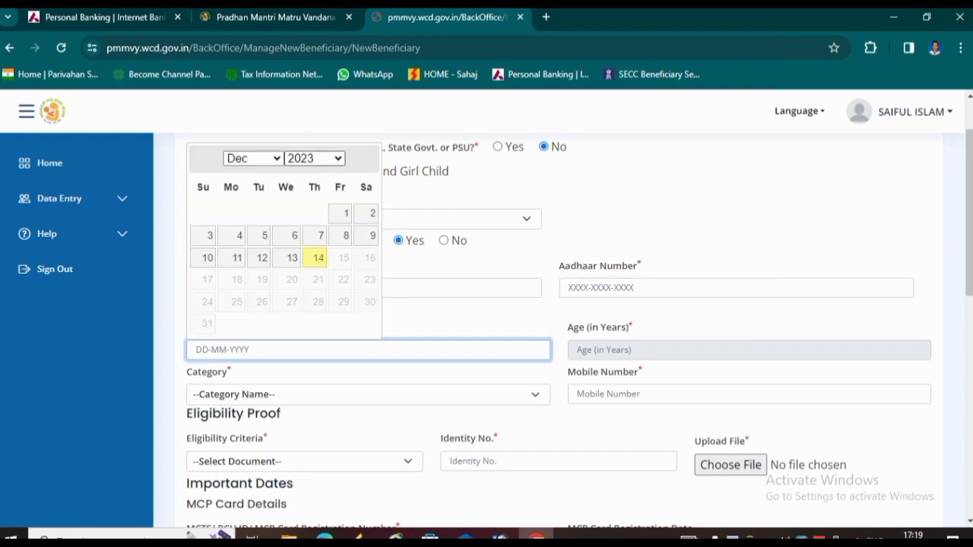
left_click(315, 158)
scroll(304, 232, "up", 4)
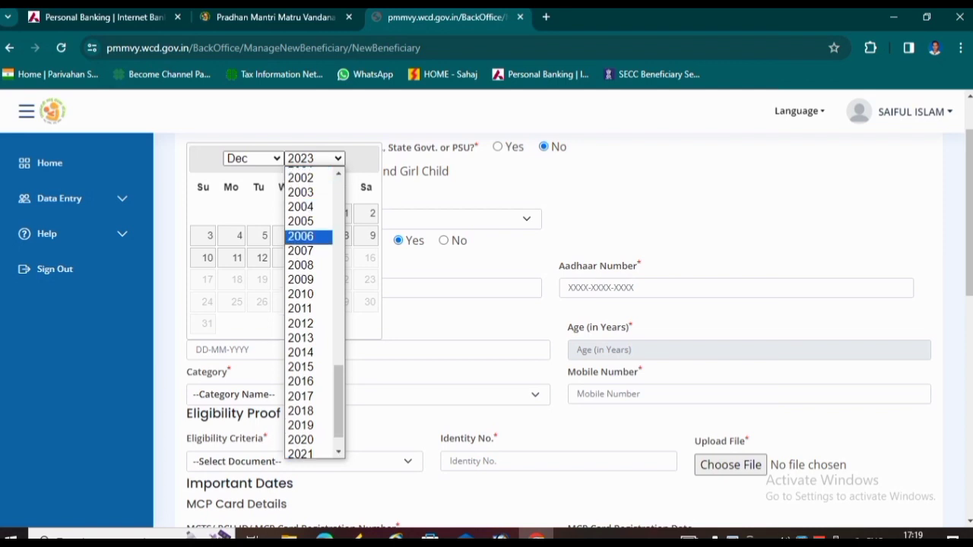
left_click(300, 288)
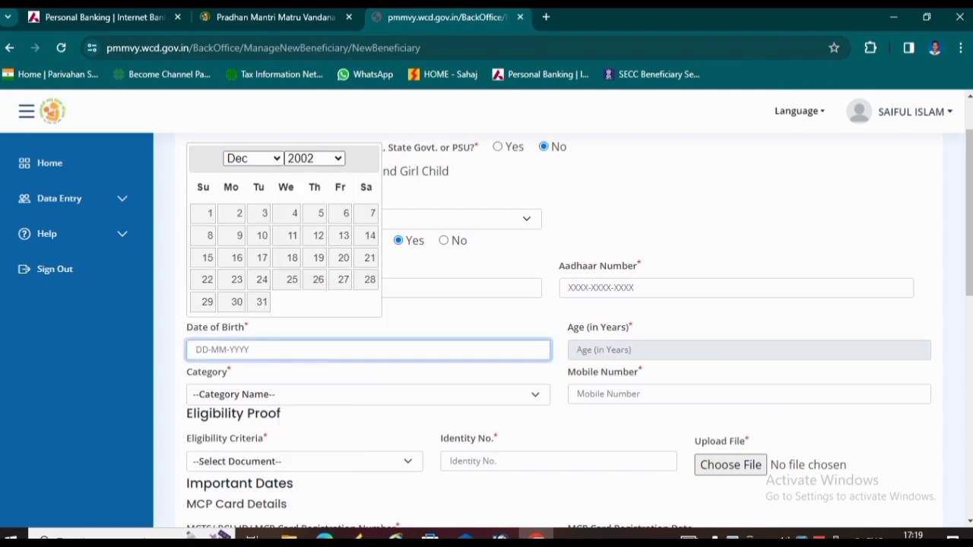
left_click(252, 158)
left_click(235, 173)
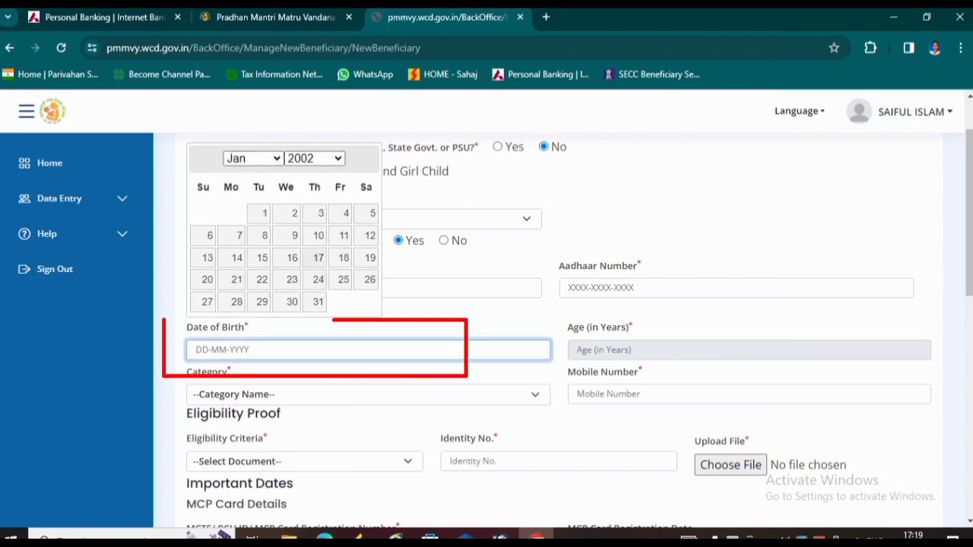
left_click(319, 213)
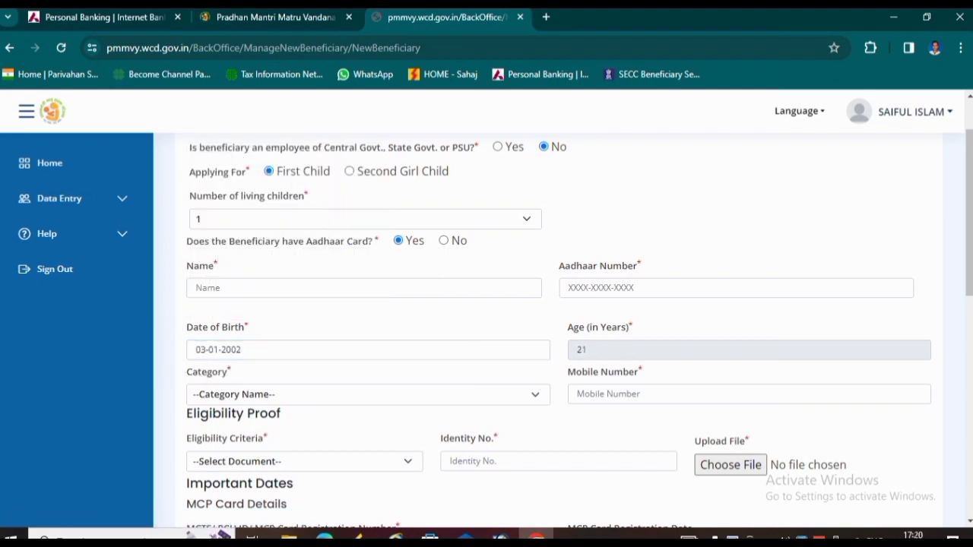
- Select OTHERS as the beneficiary's category
left_click(368, 395)
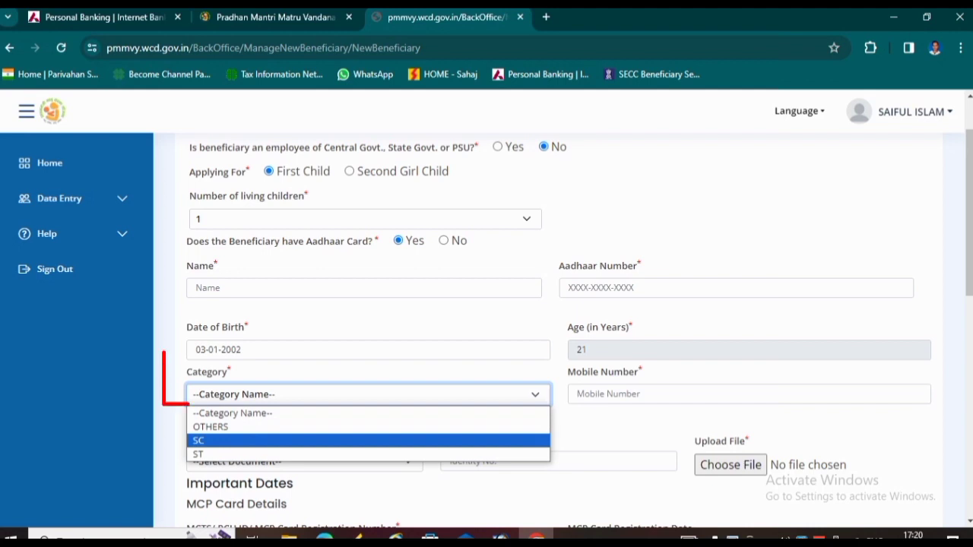
key("Up")
key("Return")
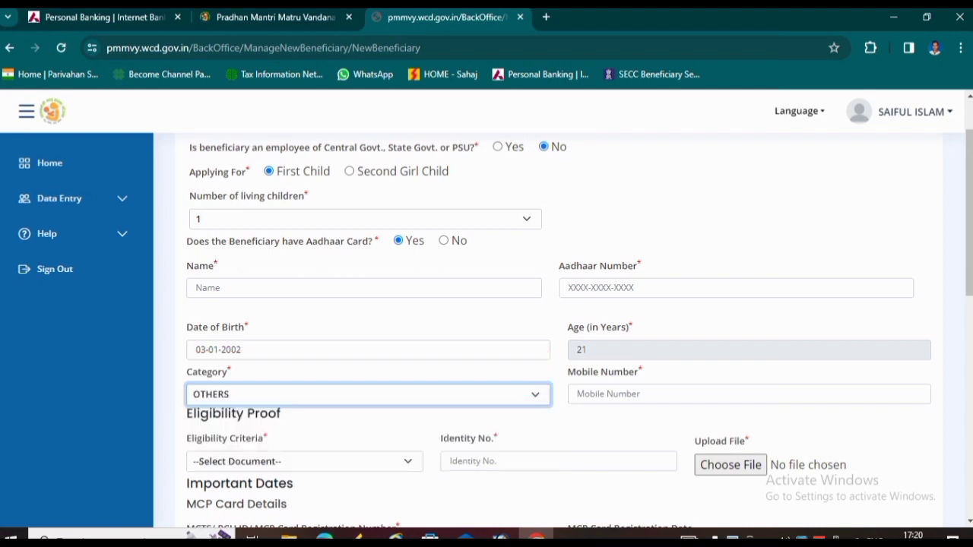
left_click(749, 394)
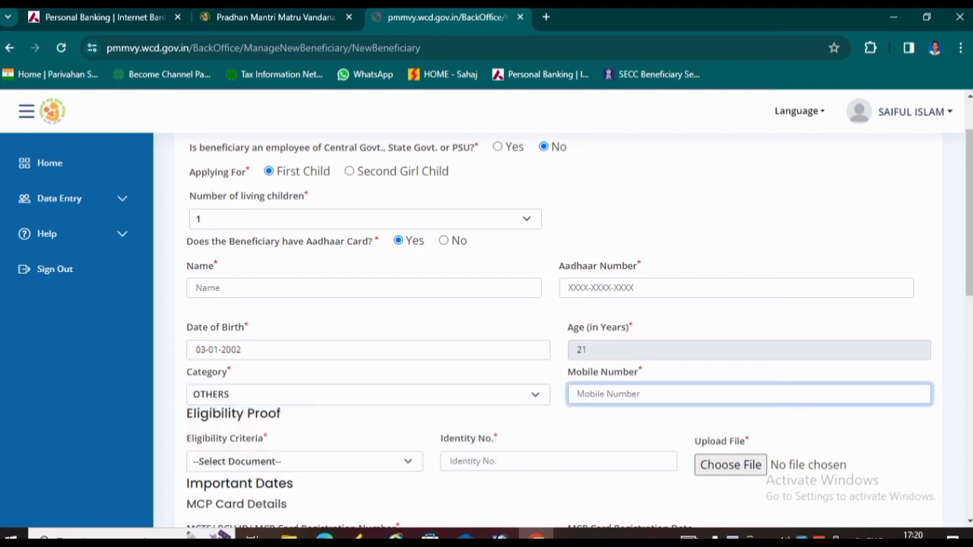
- Set Eligibility Criteria to Women holding E-shram card, leaving the proof file unattached
scroll(547, 327, "down", 1)
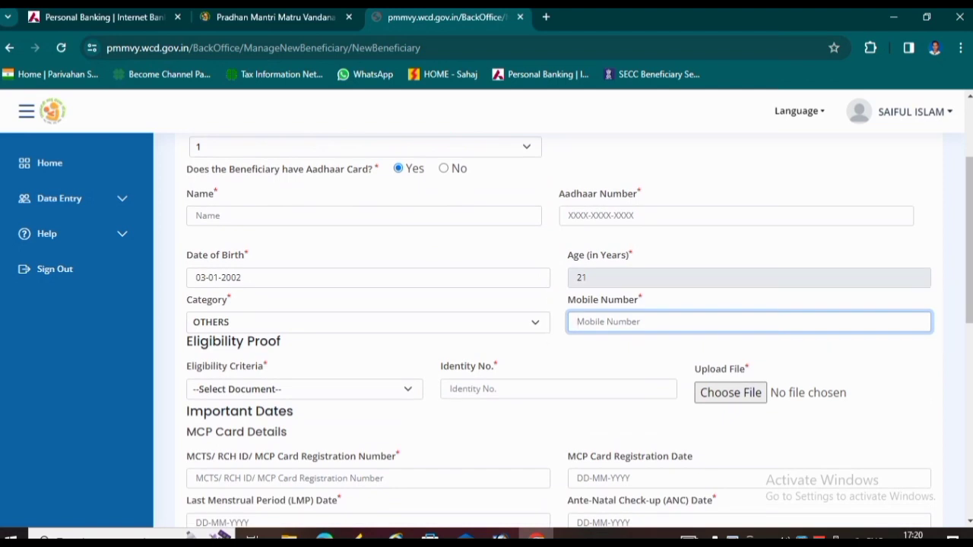
left_click(304, 389)
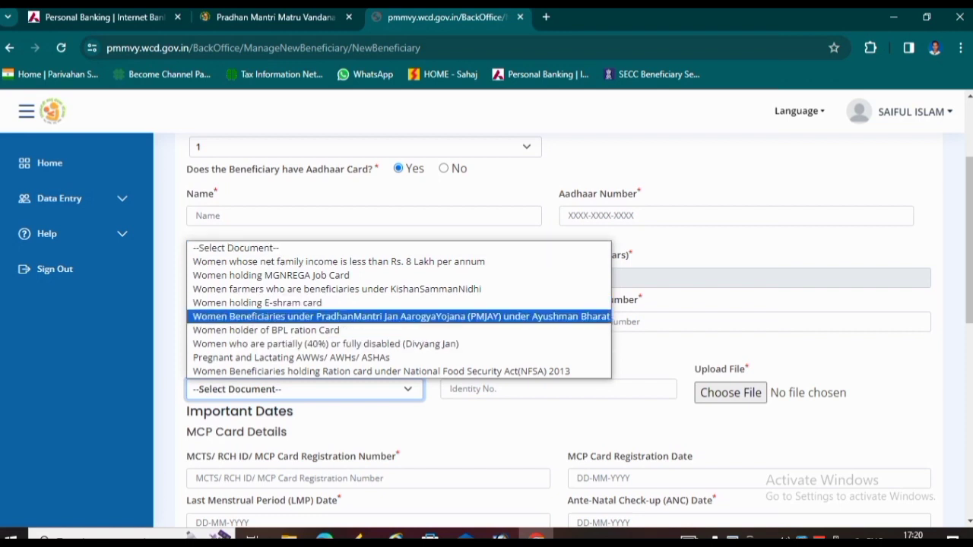
left_click(258, 302)
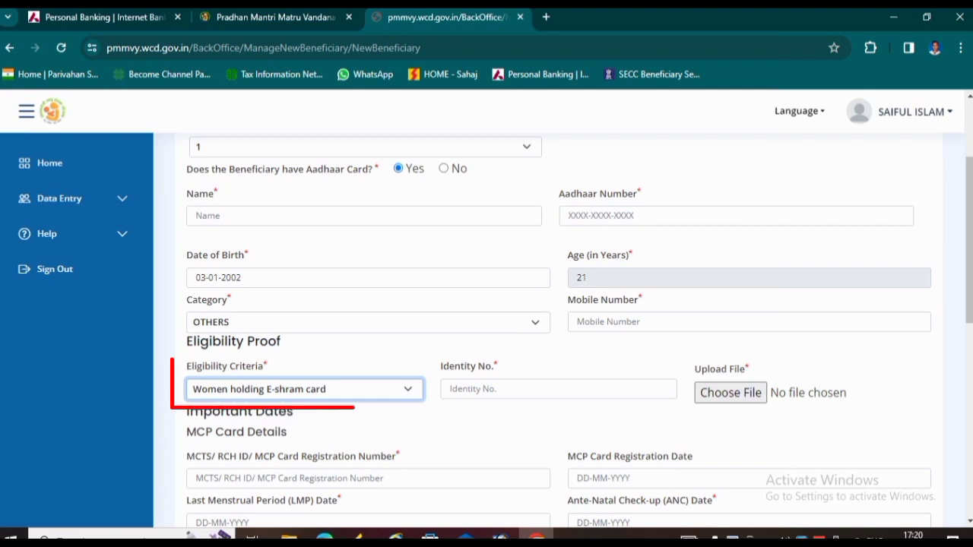
left_click(558, 389)
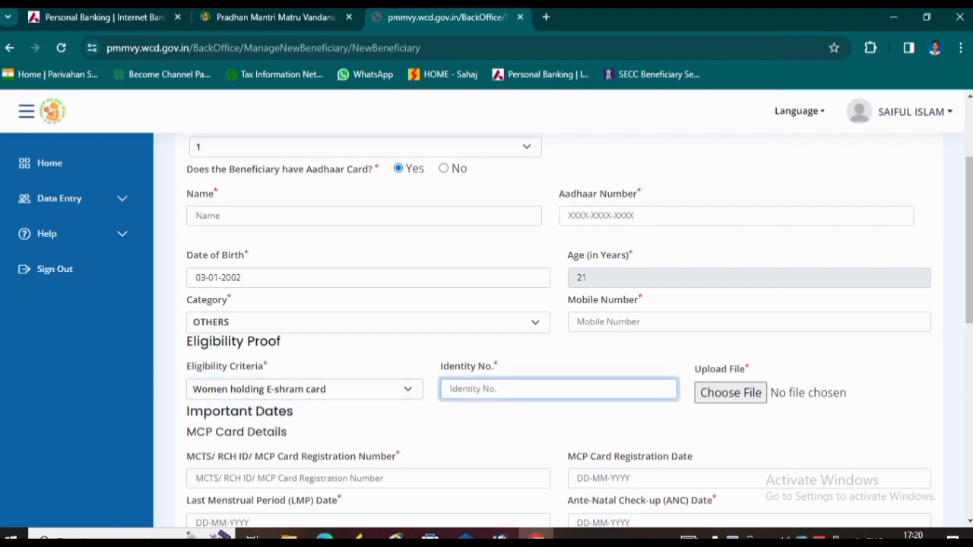
left_click(304, 390)
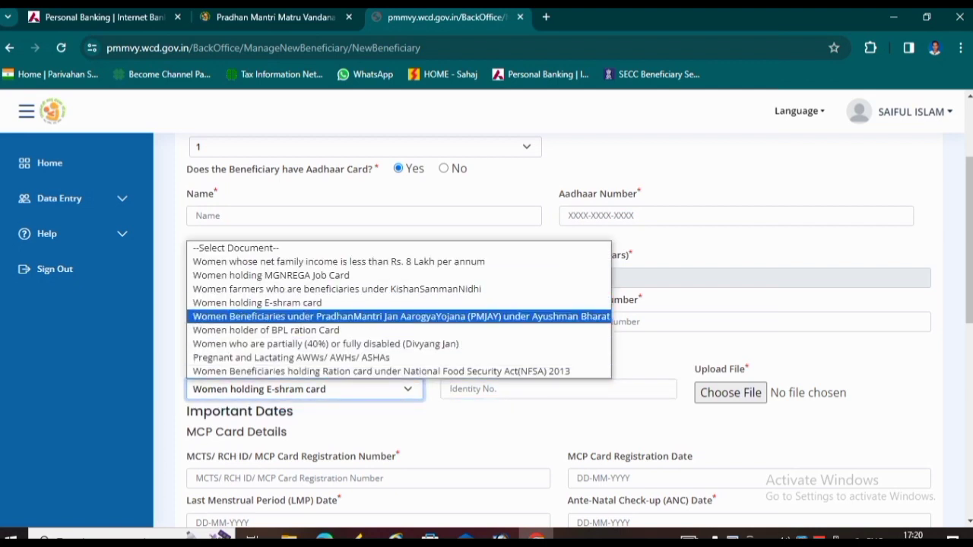
left_click(304, 388)
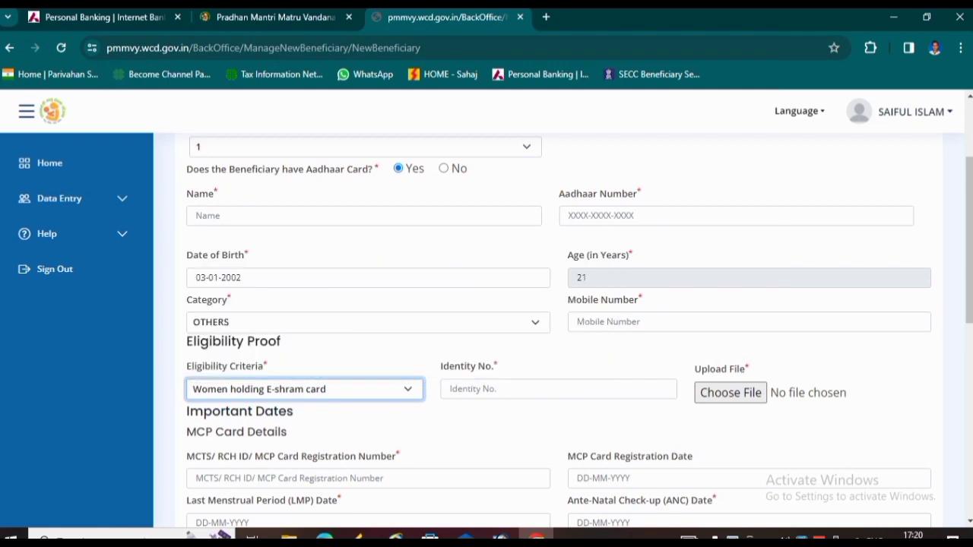
left_click(558, 390)
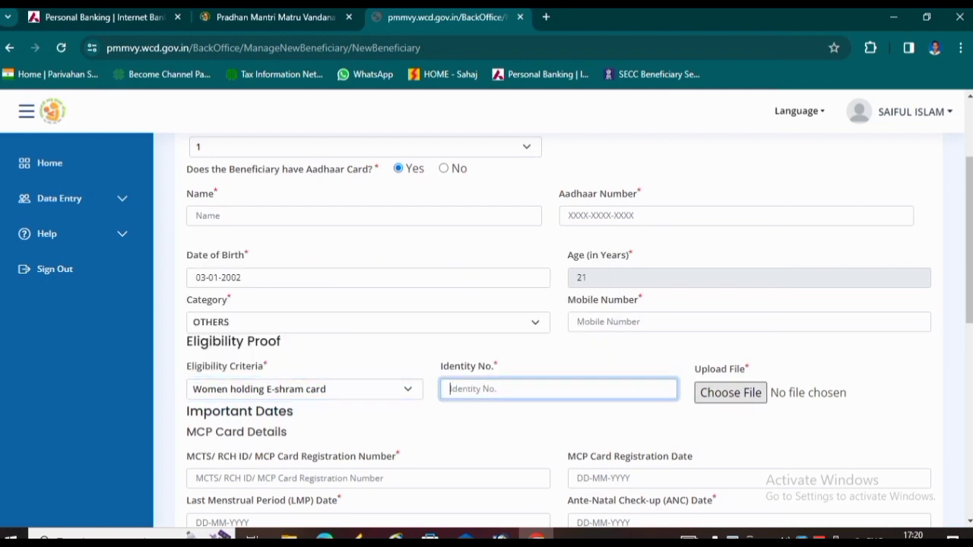
left_click(730, 392)
left_click(583, 321)
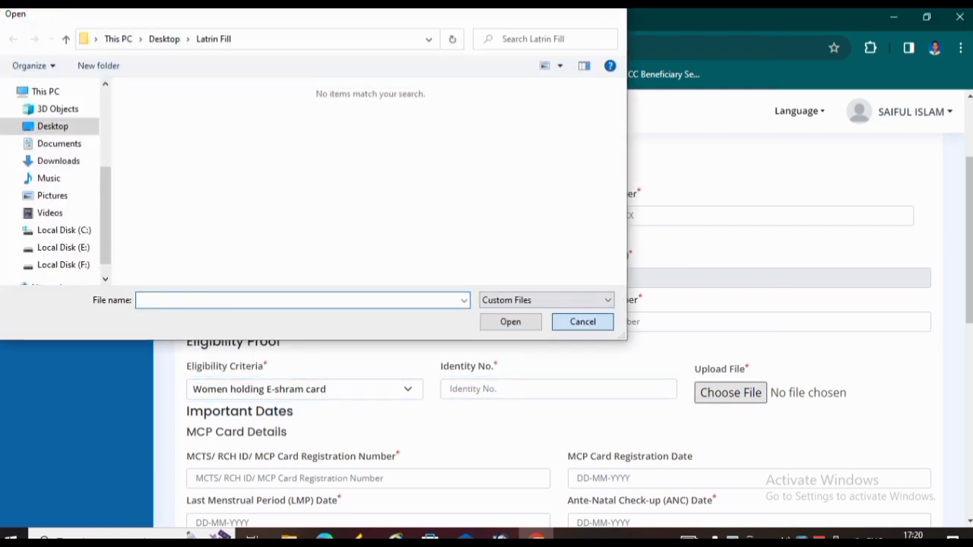
scroll(563, 331, "down", 2)
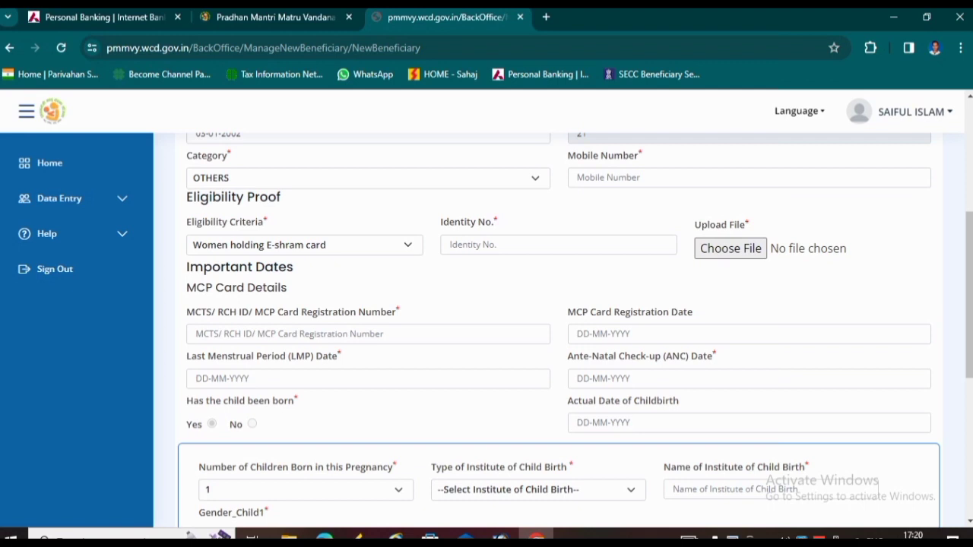
left_click(368, 334)
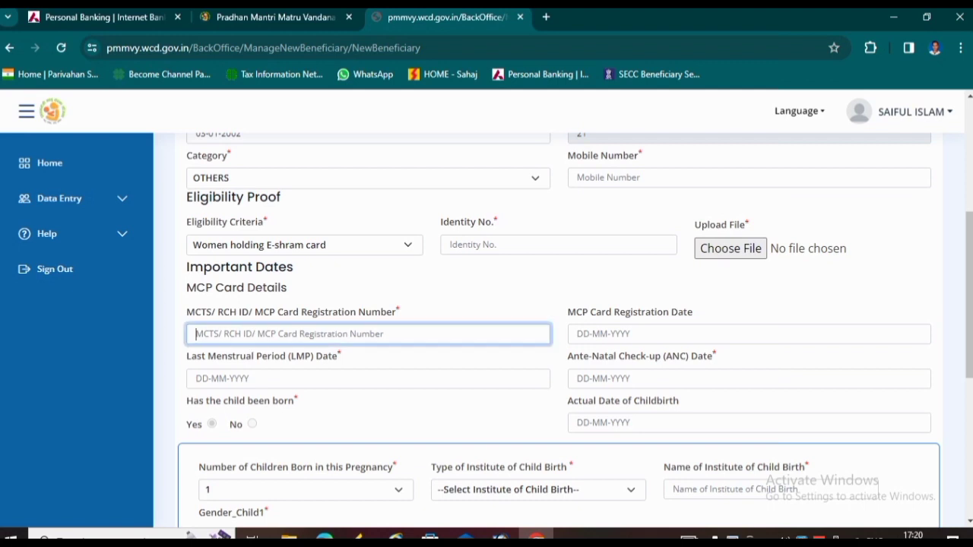
left_click(749, 334)
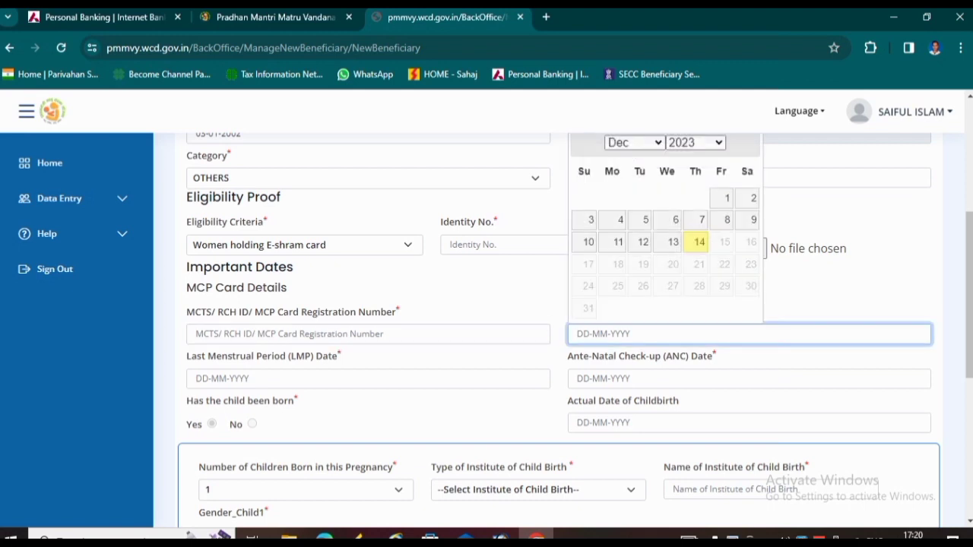
left_click(836, 289)
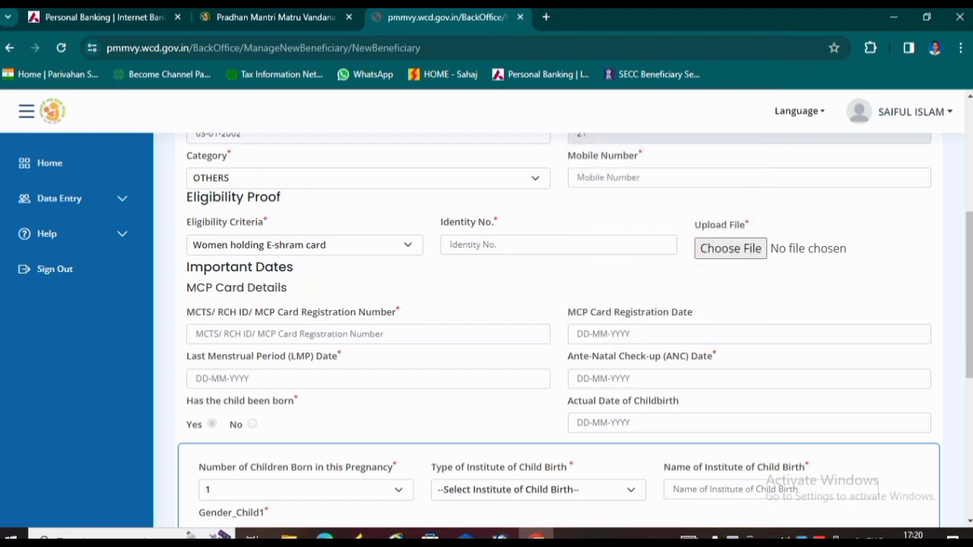
left_click(368, 378)
left_click(487, 288)
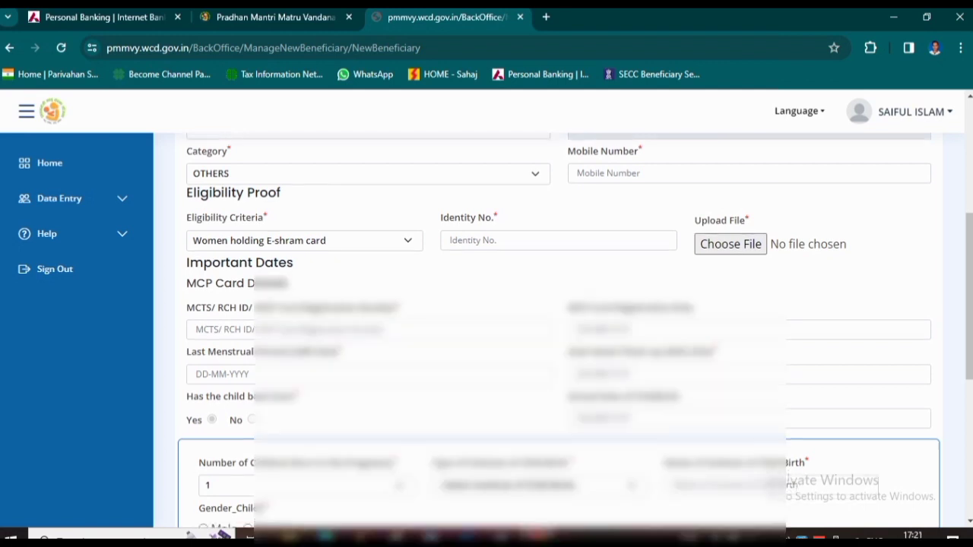
- Keep 1 child born and set Type of Institute of Child Birth to Home
scroll(555, 327, "down", 3)
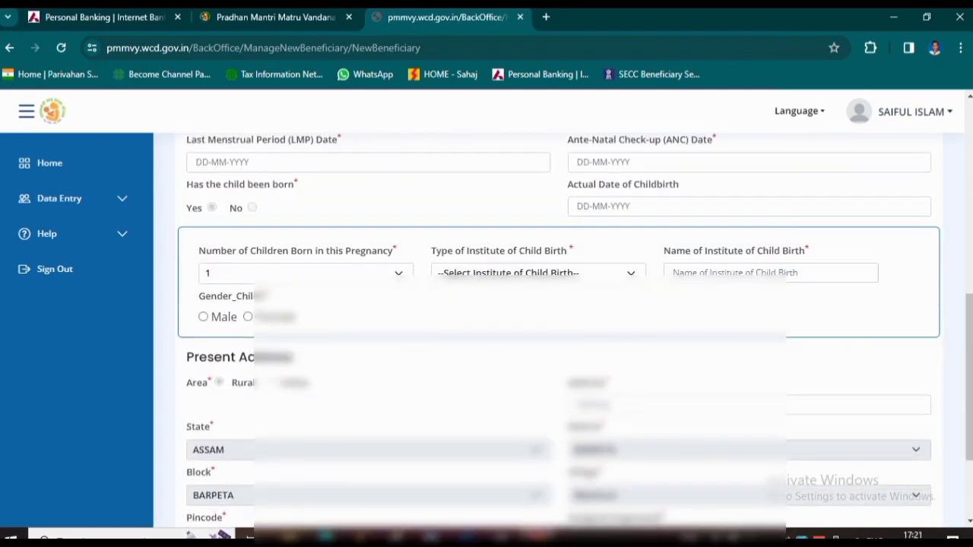
left_click(306, 273)
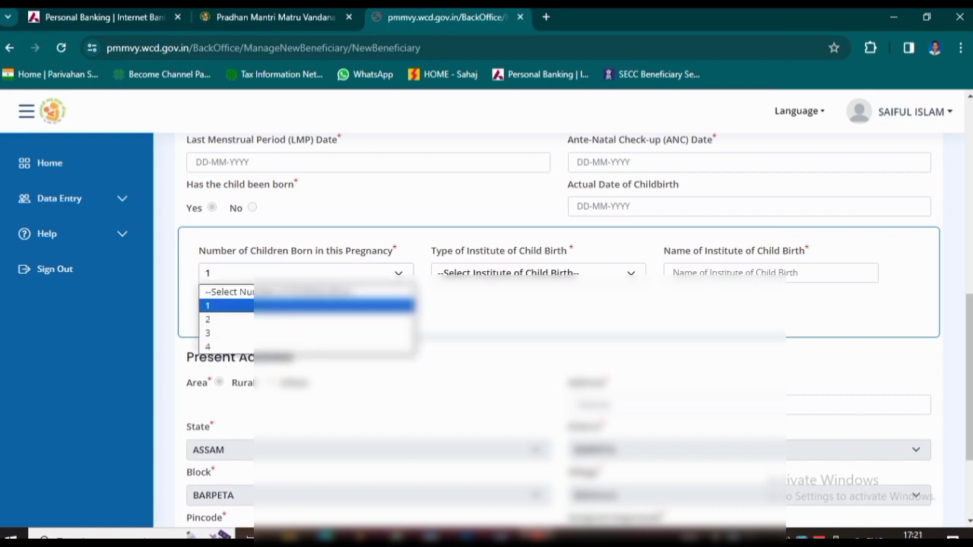
left_click(307, 274)
left_click(539, 272)
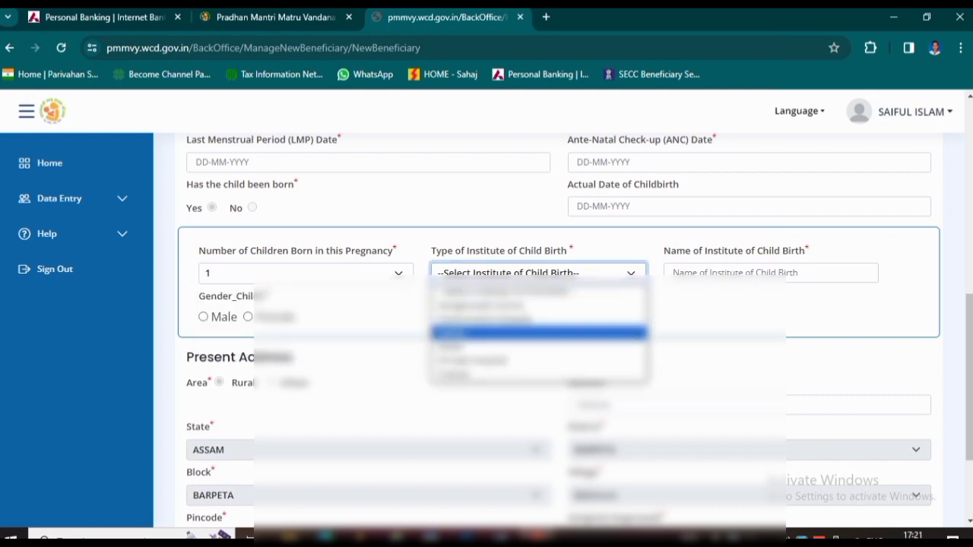
left_click(538, 333)
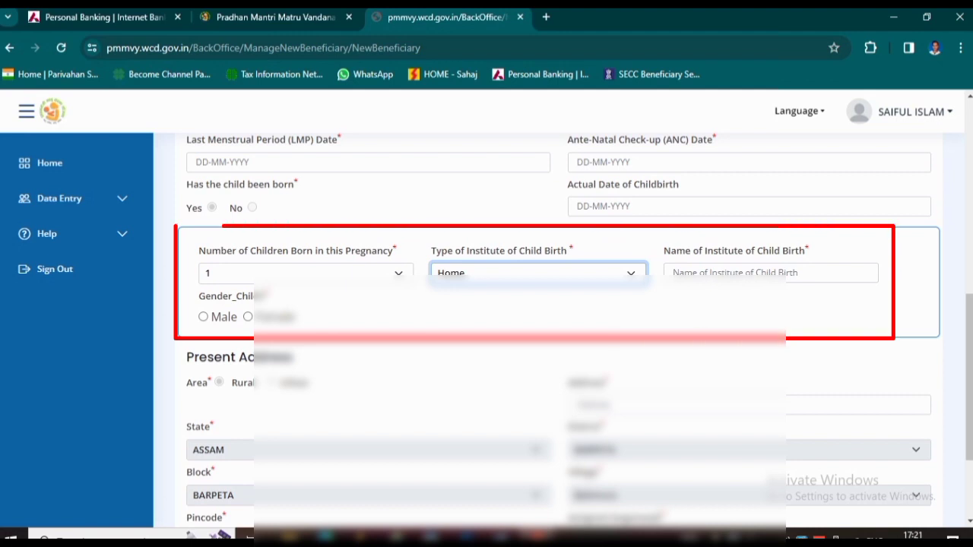
left_click(771, 273)
scroll(559, 327, "down", 2)
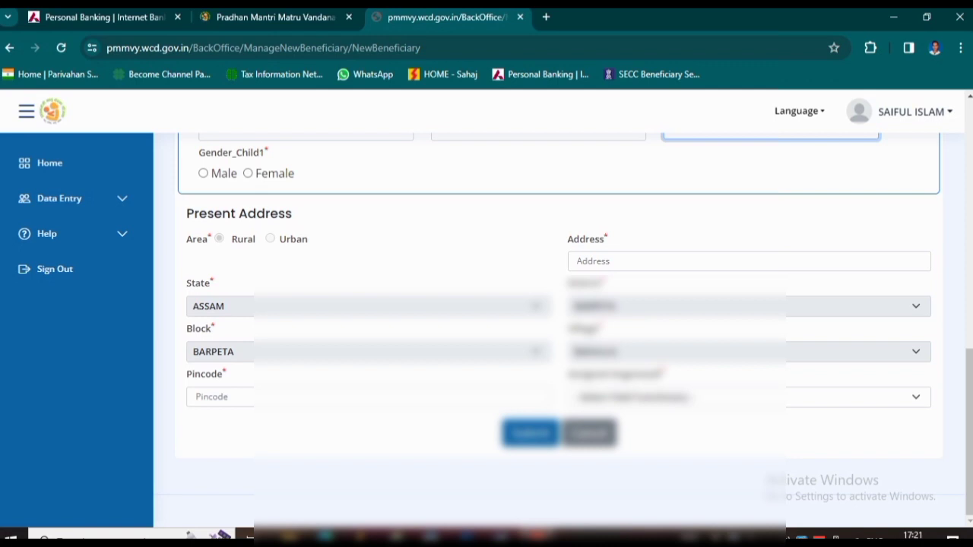
left_click(749, 261)
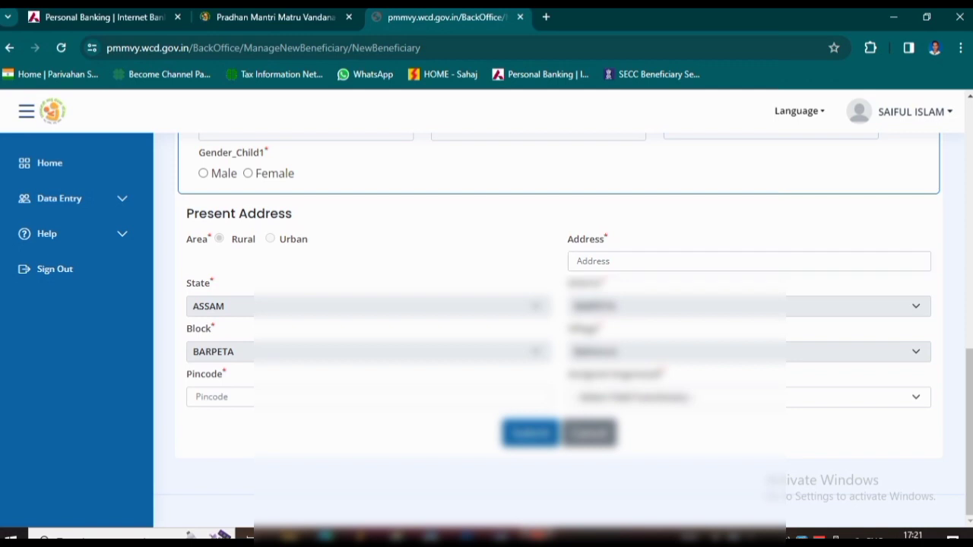
left_click(749, 397)
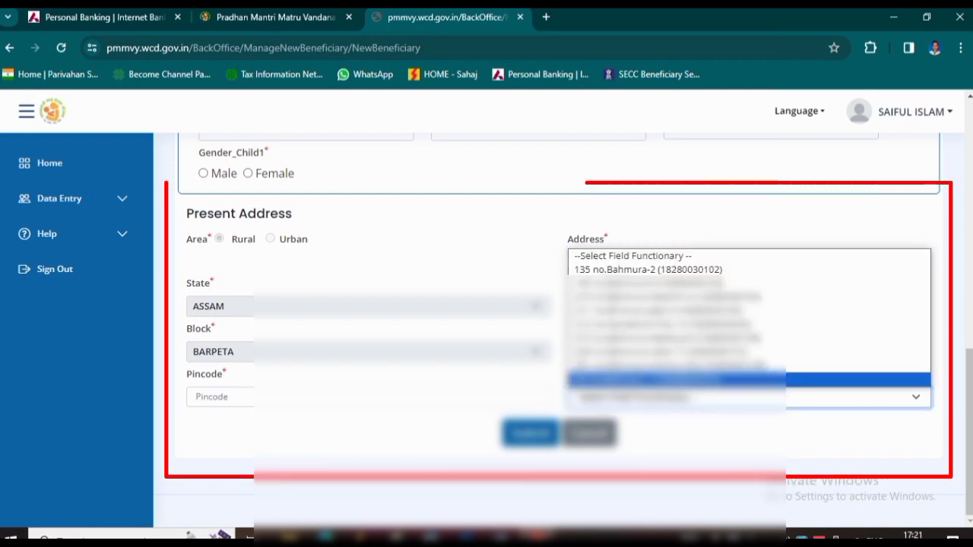
left_click(684, 270)
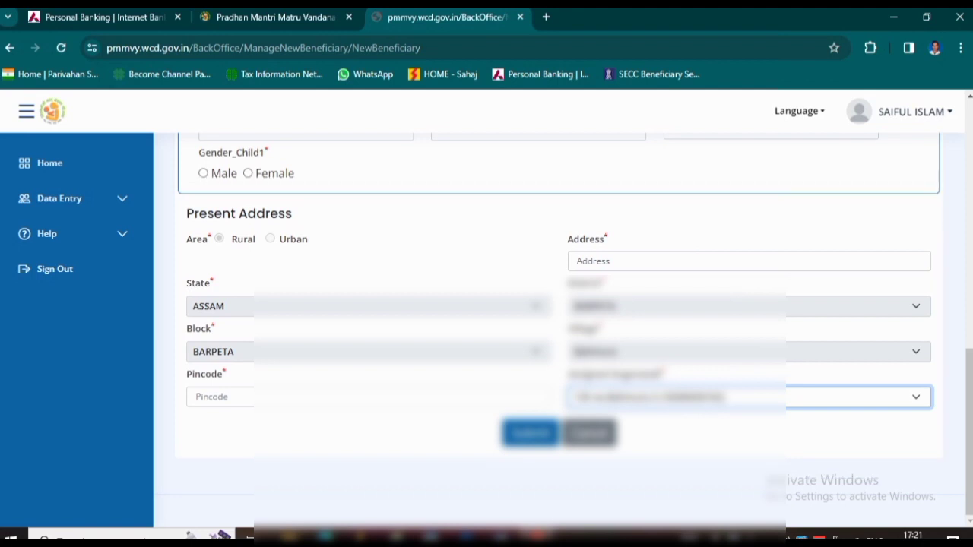
left_click(369, 397)
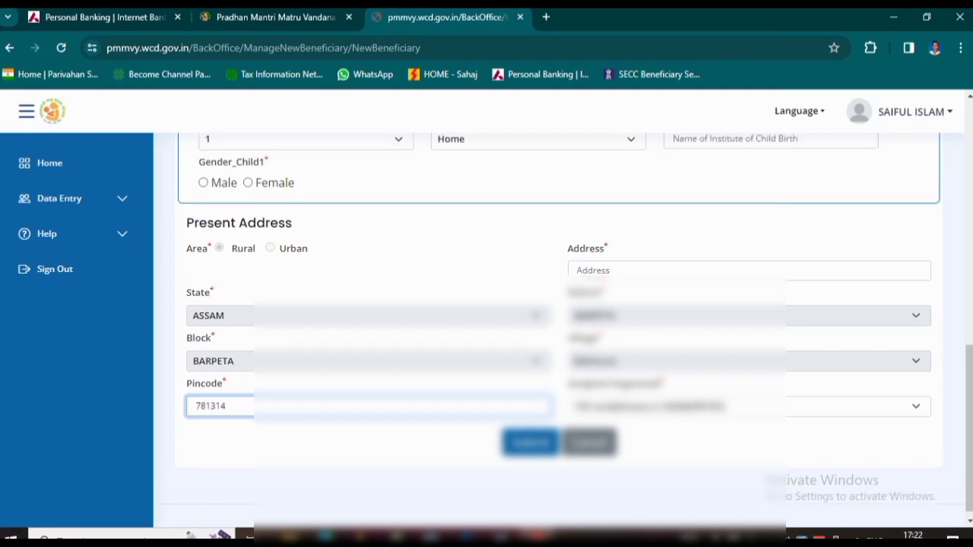
scroll(547, 327, "up", 7)
scroll(547, 327, "up", 3)
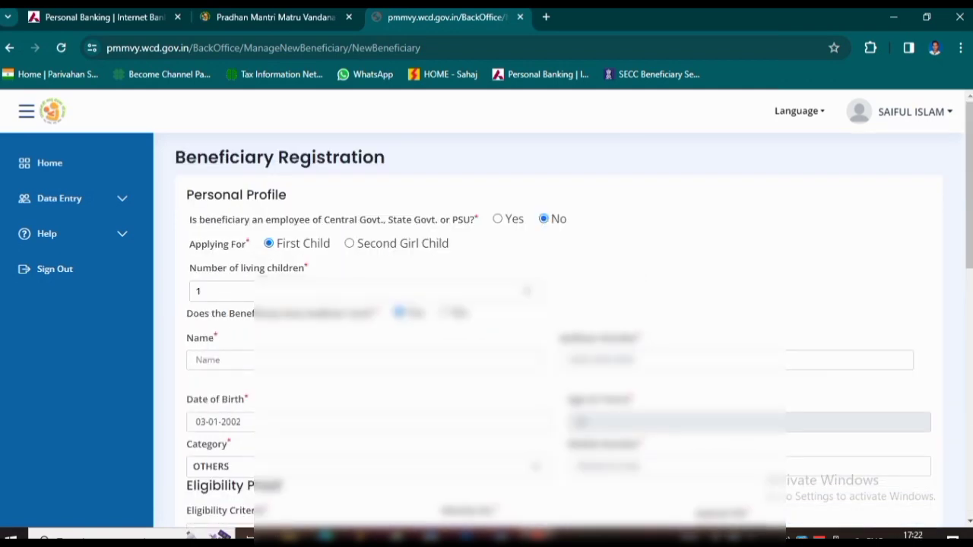
- Scroll through the form to review the name, Aadhaar and pincode 781314 entries
scroll(547, 327, "down", 12)
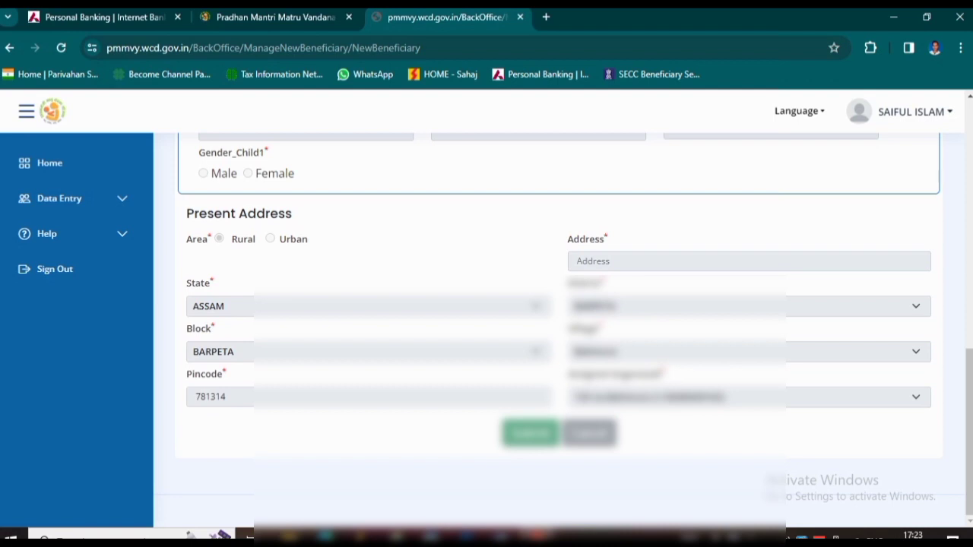
scroll(562, 327, "up", 10)
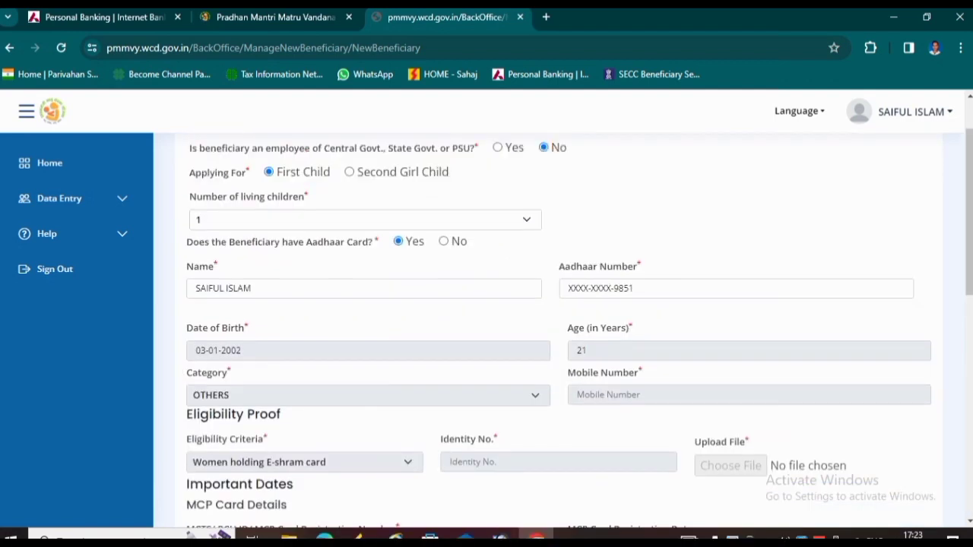